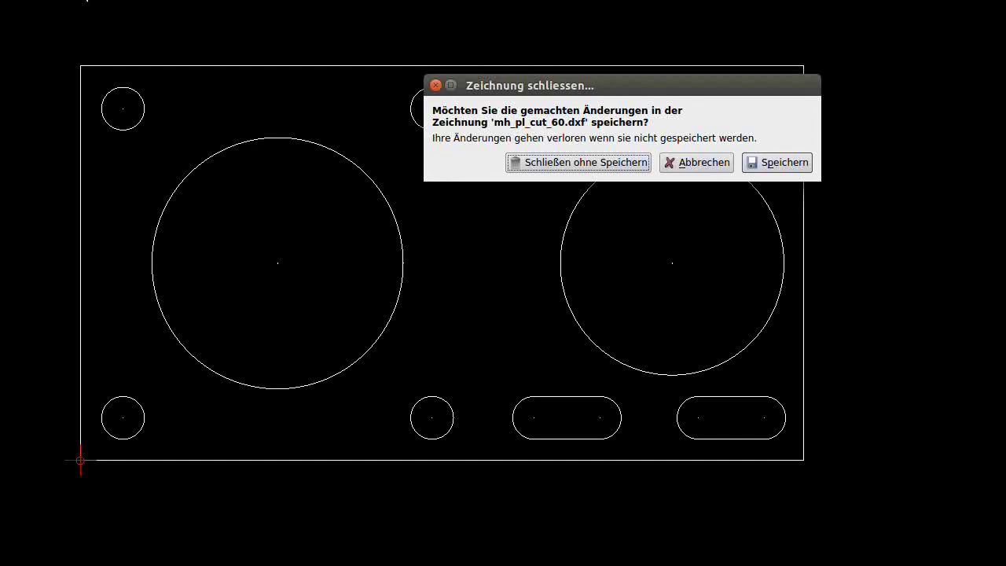
# Discard the open drawing, open a terminal and run uname -a
pyautogui.click(579, 167)
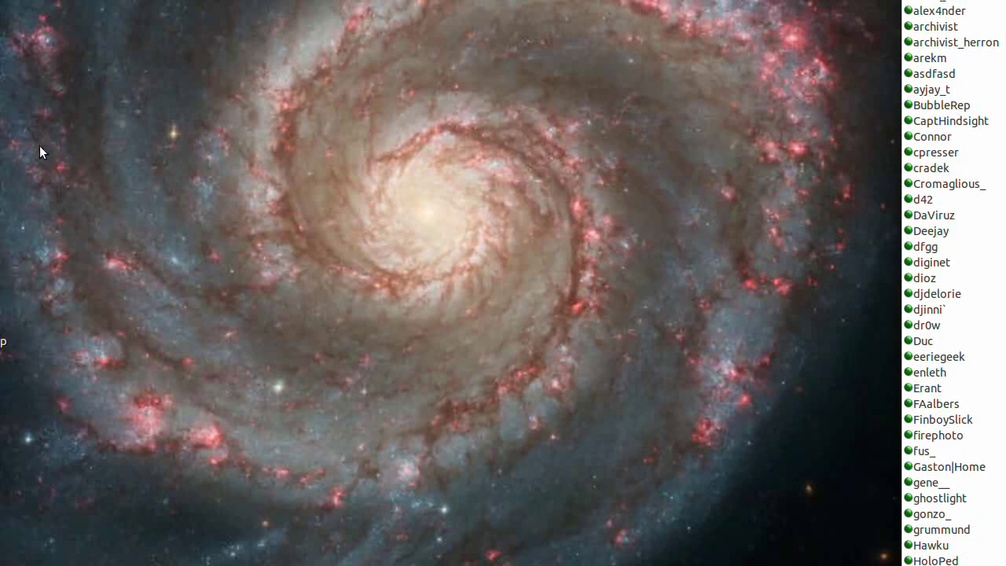
pyautogui.hotkey('ctrl', 'alt', 't')
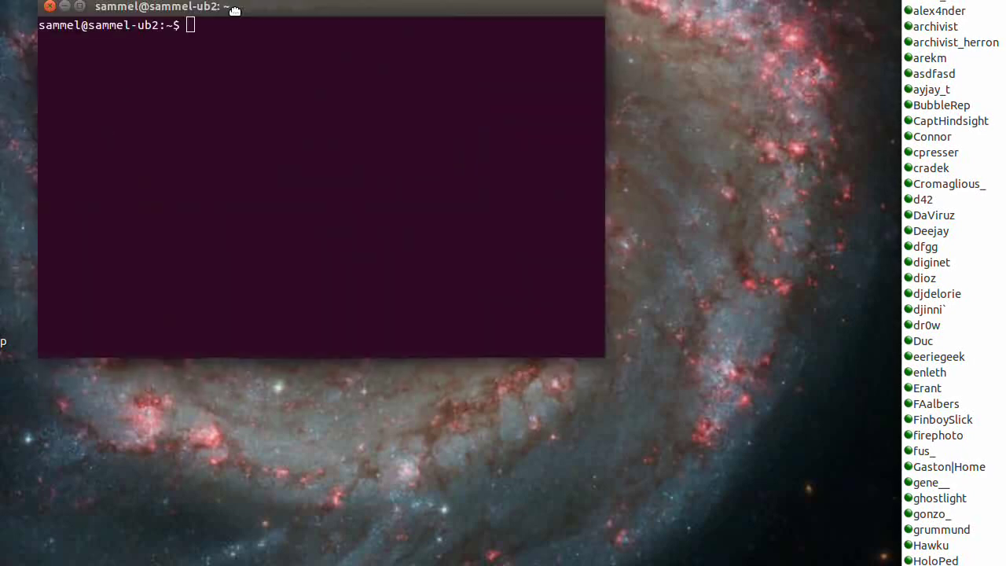
pyautogui.moveTo(235, 9); pyautogui.dragTo(350, 123)
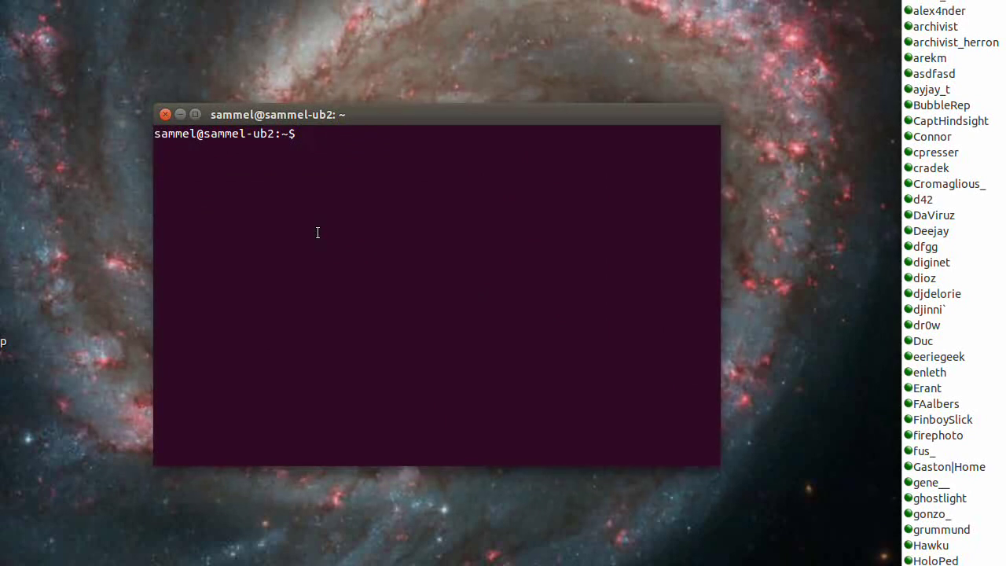
pyautogui.write('uname -a')
pyautogui.press('Return')
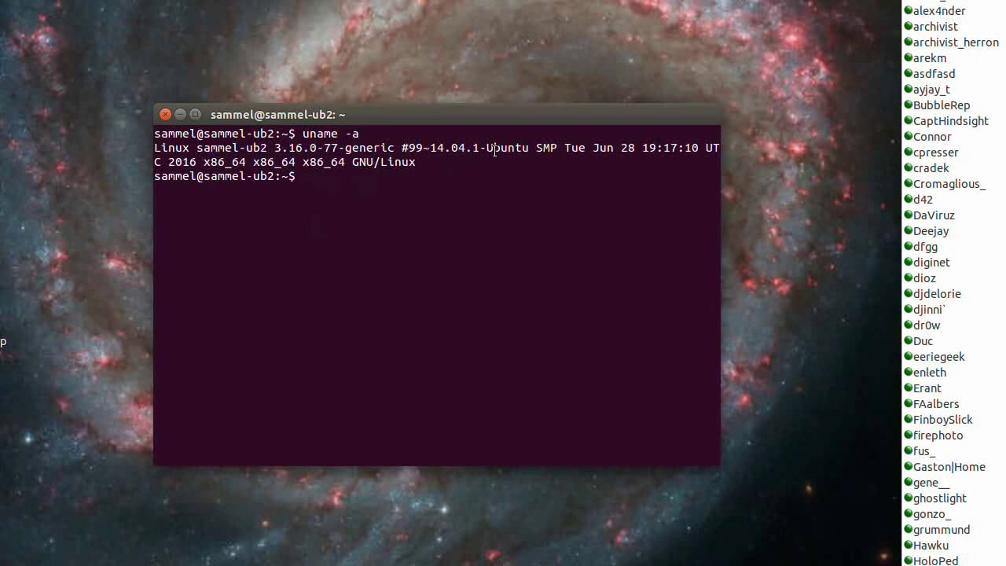
# Highlight the Ubuntu version, kernel and x86_64 architecture, then launch heekscad
pyautogui.moveTo(431, 148); pyautogui.dragTo(507, 148)
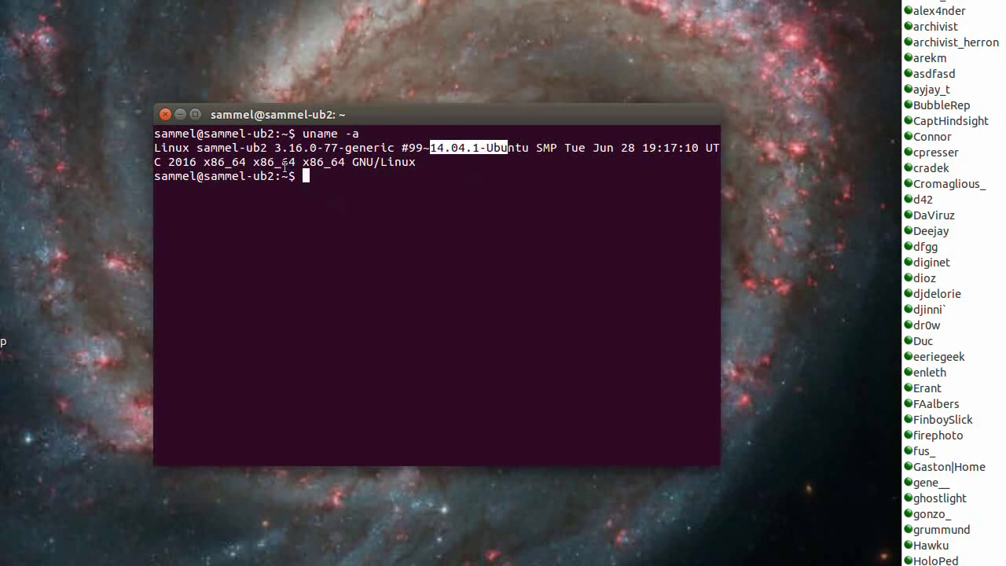
pyautogui.moveTo(270, 149); pyautogui.dragTo(341, 163)
pyautogui.click(349, 178)
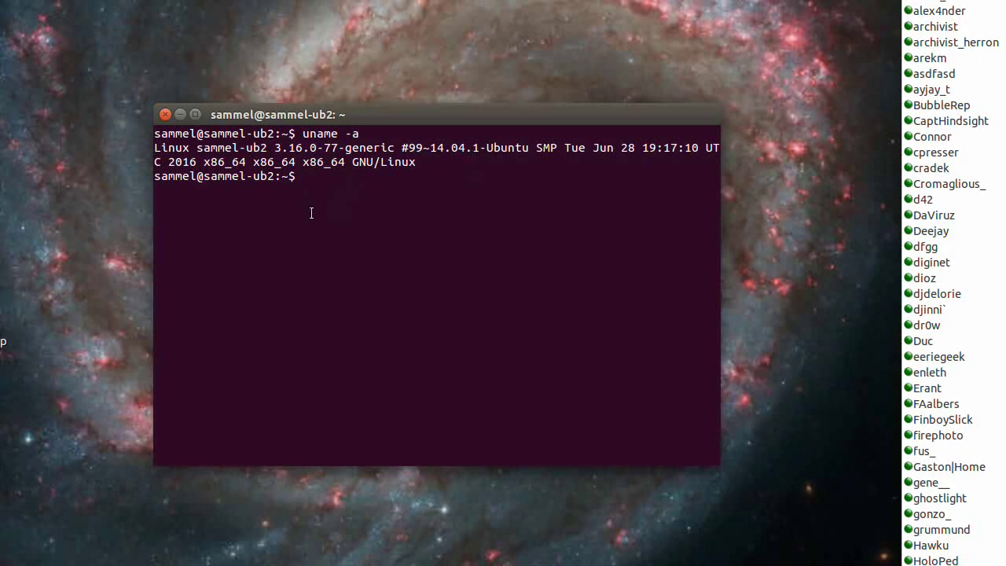
pyautogui.moveTo(204, 162); pyautogui.dragTo(248, 162)
pyautogui.click(278, 224)
pyautogui.write('heekscad')
pyautogui.press('Return')
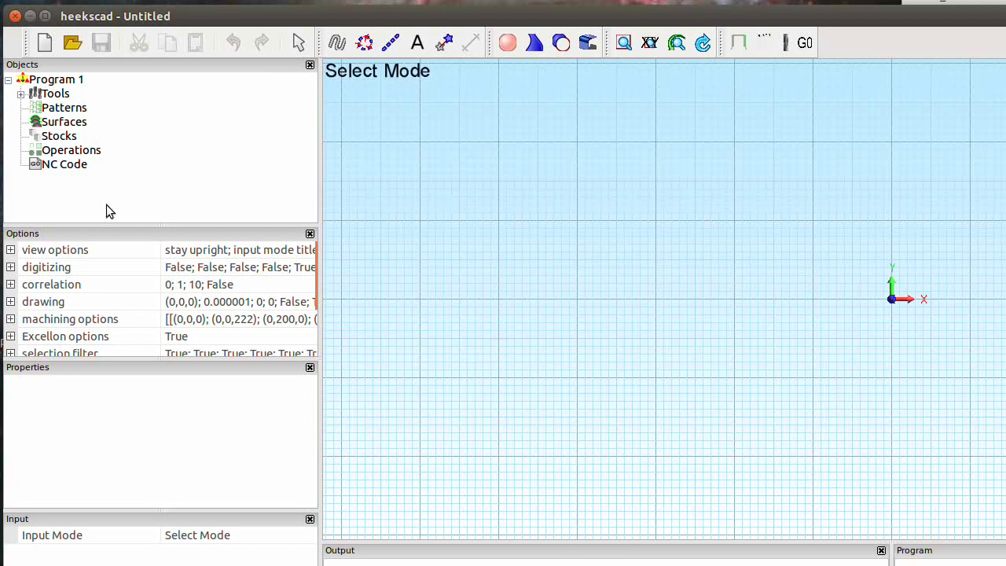
# Open mh_pl_cut_60.heeks and zoom in on the plate with its drilling, pocket and profile toolpaths
pyautogui.click(73, 43)
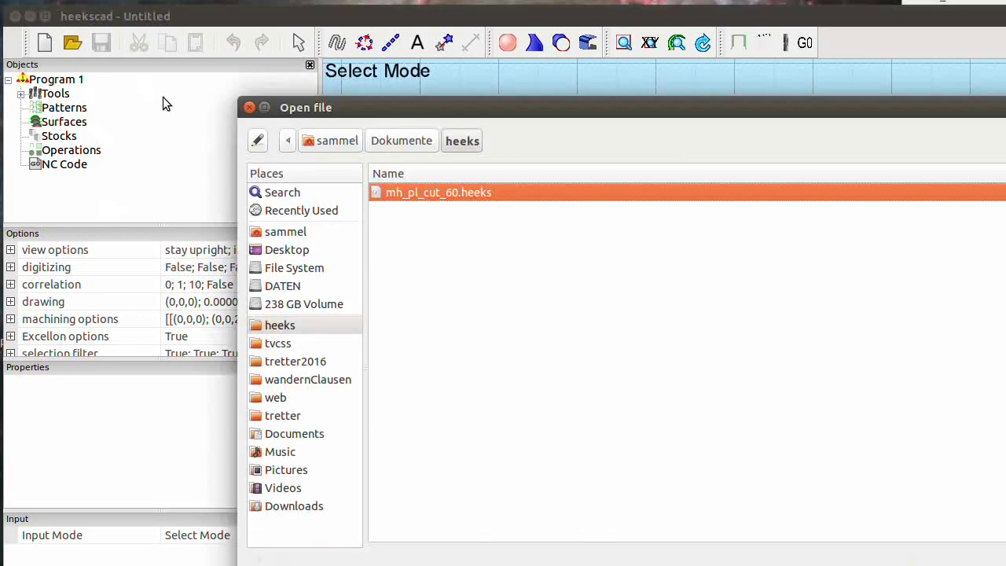
pyautogui.doubleClick(388, 191)
pyautogui.scroll(-3, 404, 216)
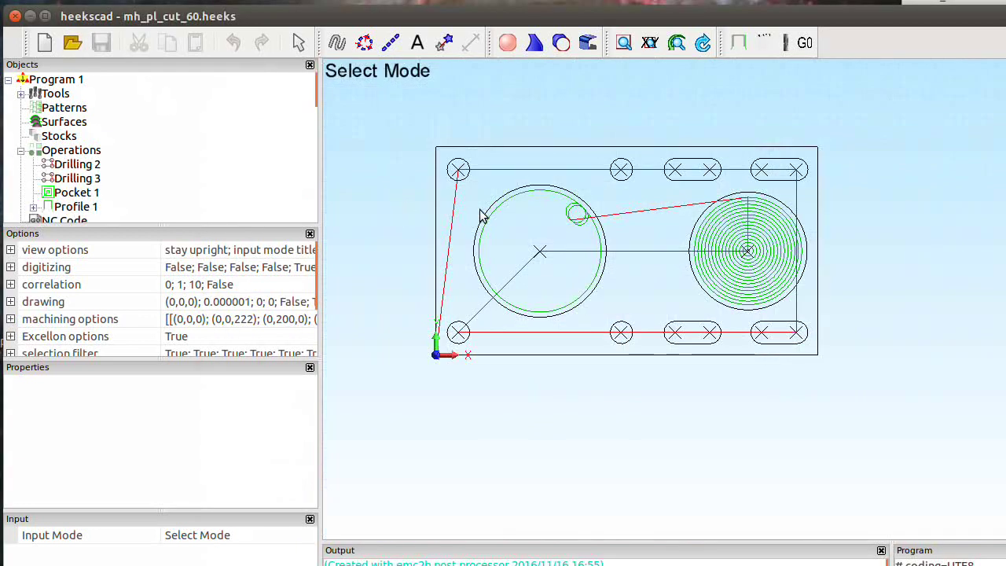
pyautogui.scroll(2, 602, 203)
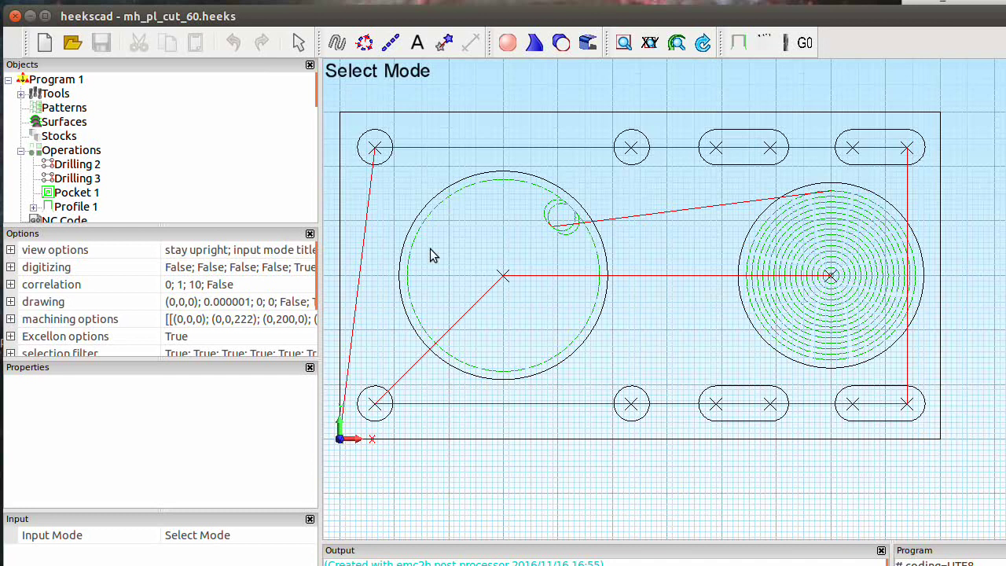
# Start a new project and check Program 1's machine list, leaving it on LinuxCNC
pyautogui.click(44, 44)
pyautogui.click(57, 81)
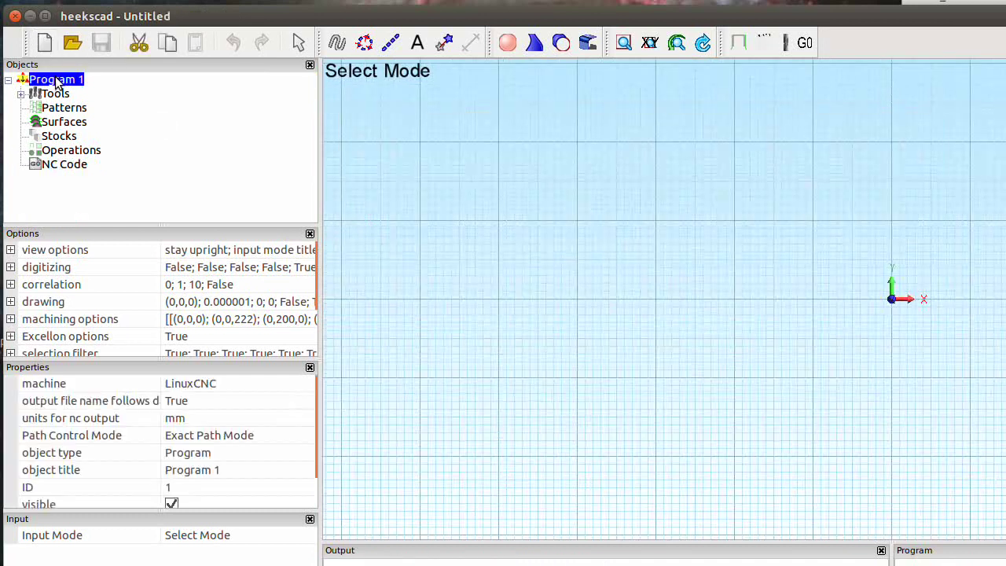
pyautogui.click(201, 383)
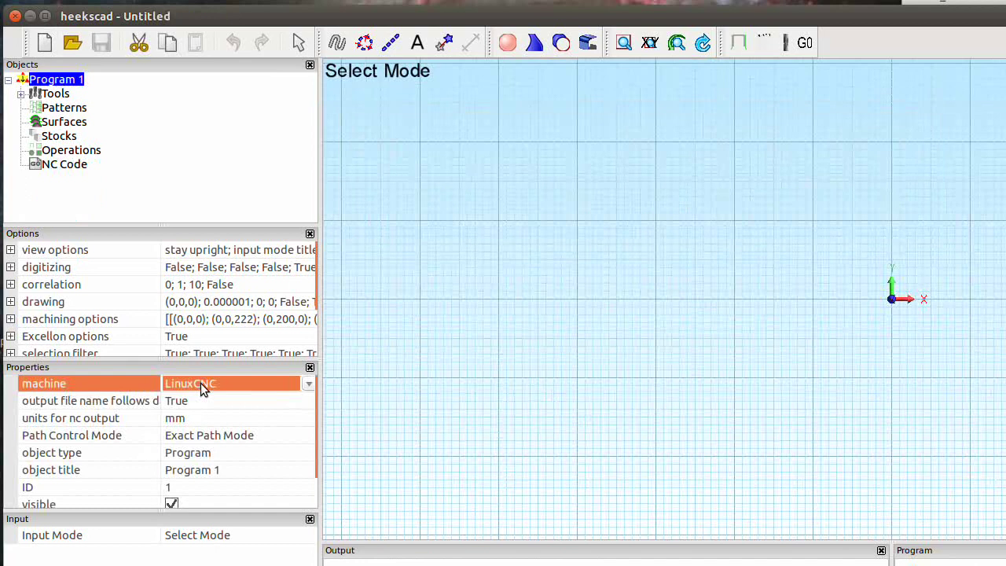
pyautogui.click(281, 387)
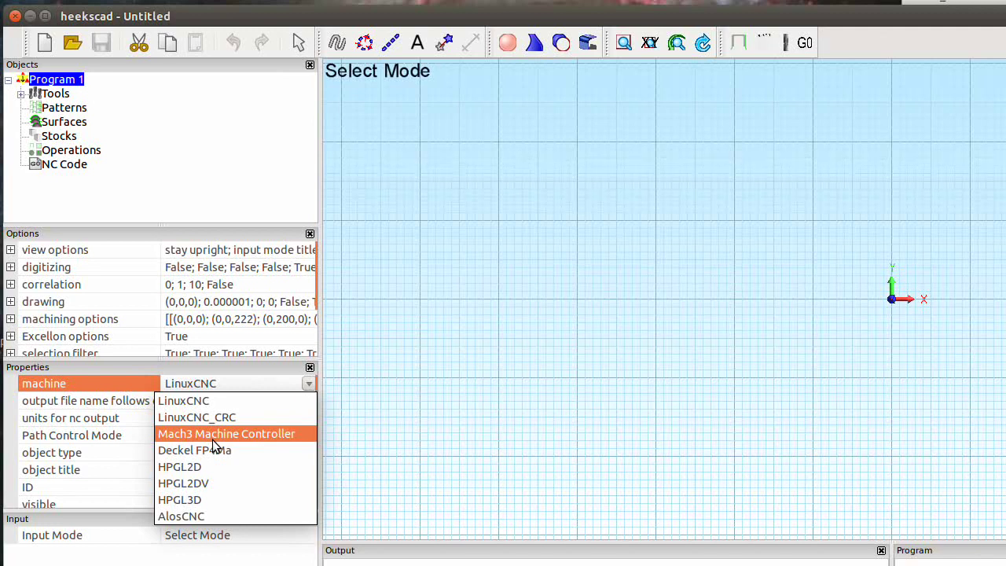
pyautogui.click(183, 153)
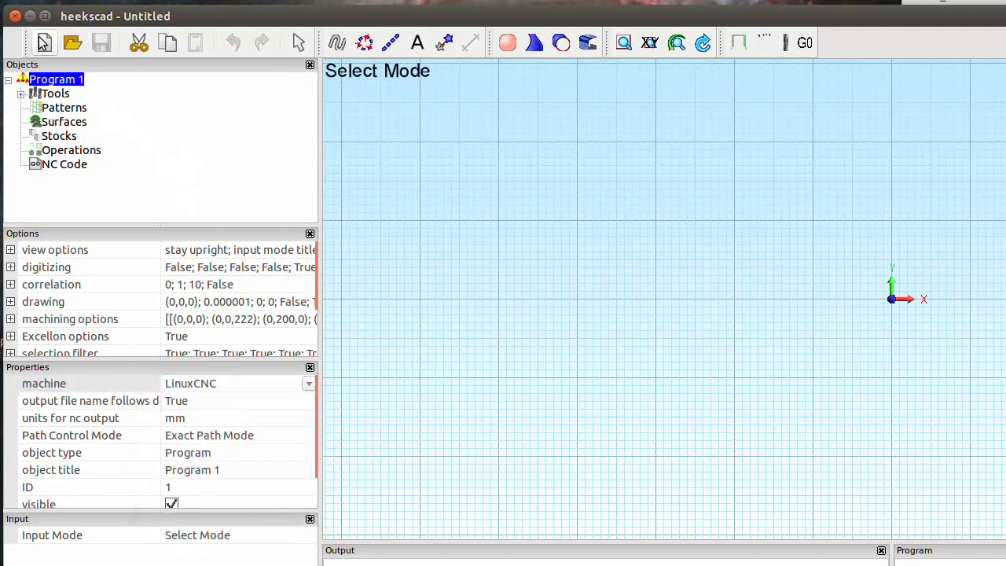
# Import the mh_pl_cut_60.dxf plate drawing into the project
pyautogui.click(74, 16)
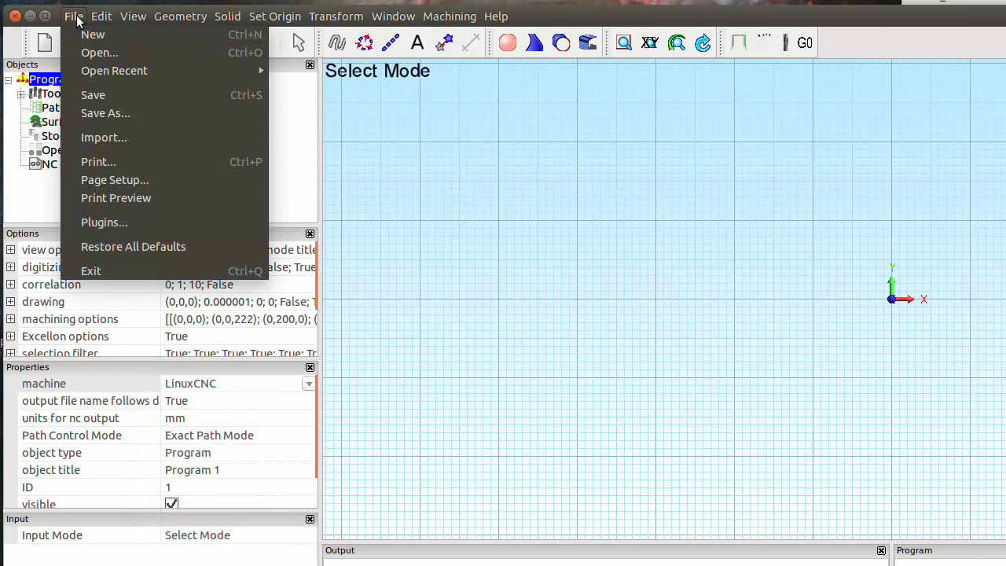
pyautogui.click(104, 137)
pyautogui.click(426, 193)
pyautogui.doubleClick(426, 193)
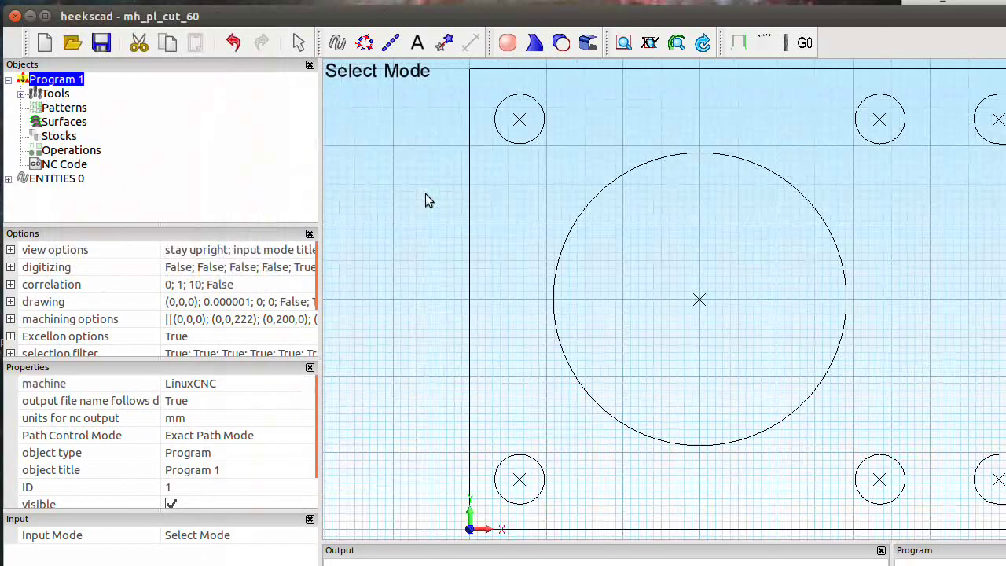
pyautogui.scroll(3, 595, 114)
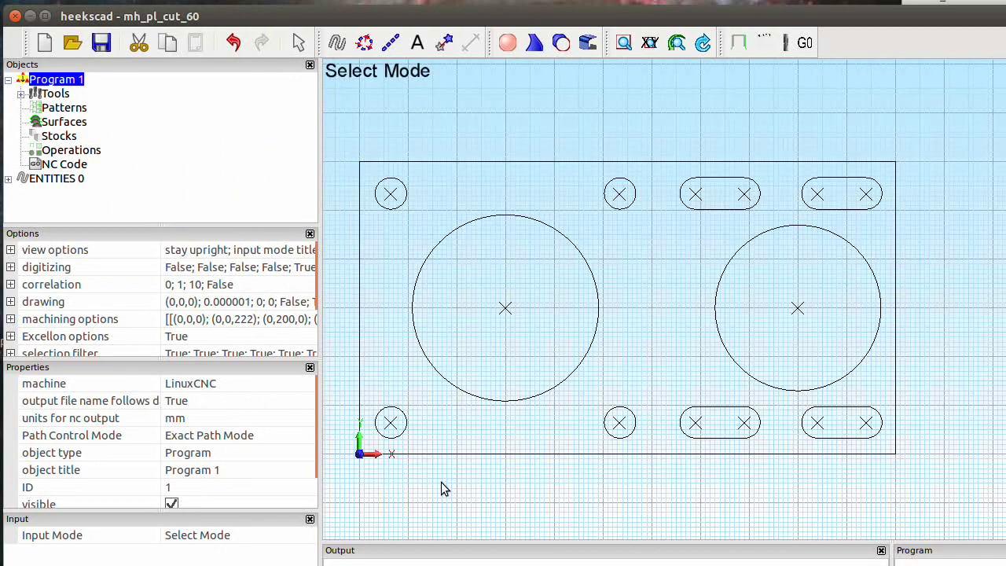
pyautogui.scroll(-2, 39, 297)
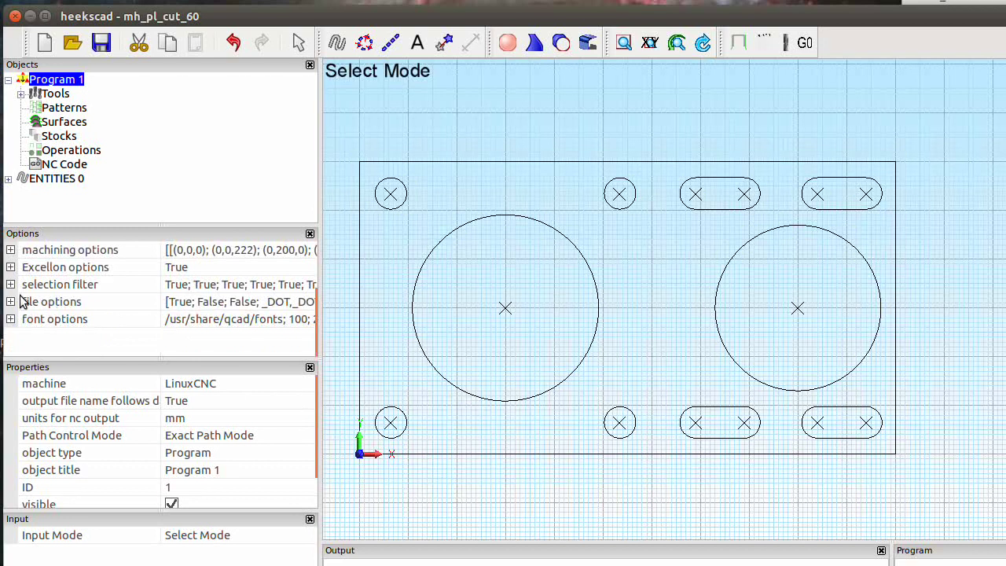
# Expand the DXF import options to confirm make sketch is enabled
pyautogui.click(12, 301)
pyautogui.click(26, 320)
pyautogui.scroll(-1, 35, 336)
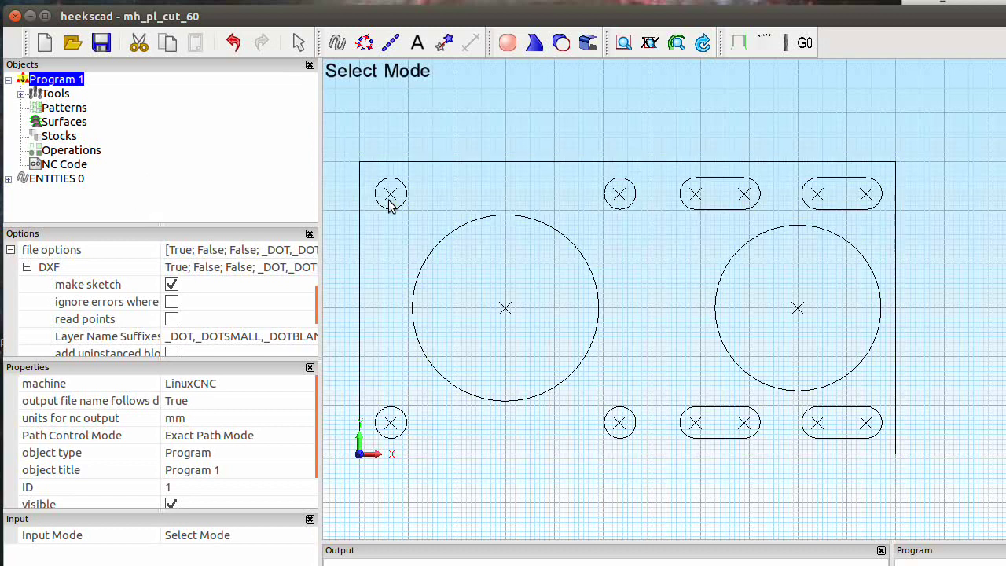
# Split the imported ENTITIES 0 drawing into separate sketches
pyautogui.click(54, 180)
pyautogui.rightClick(78, 180)
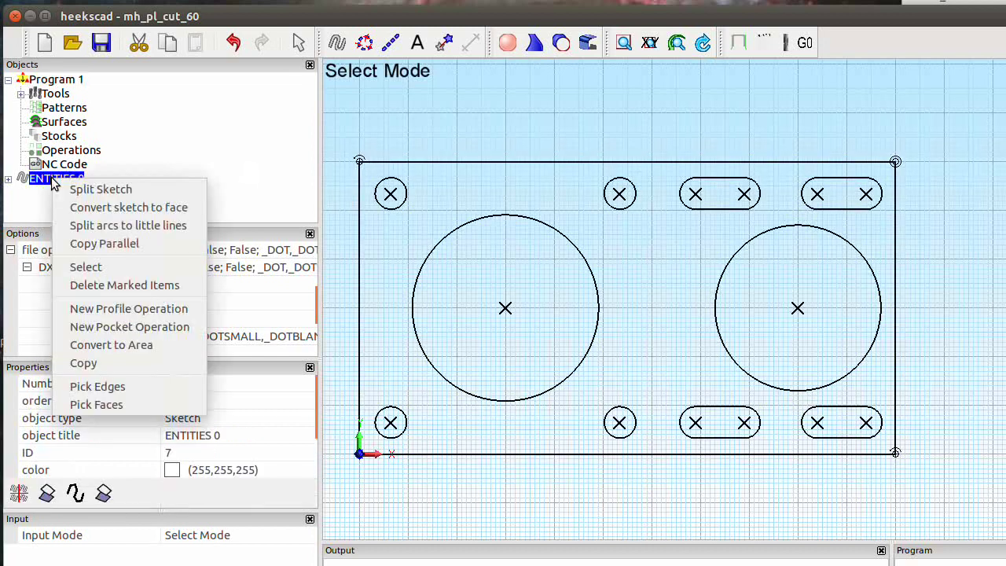
pyautogui.click(102, 187)
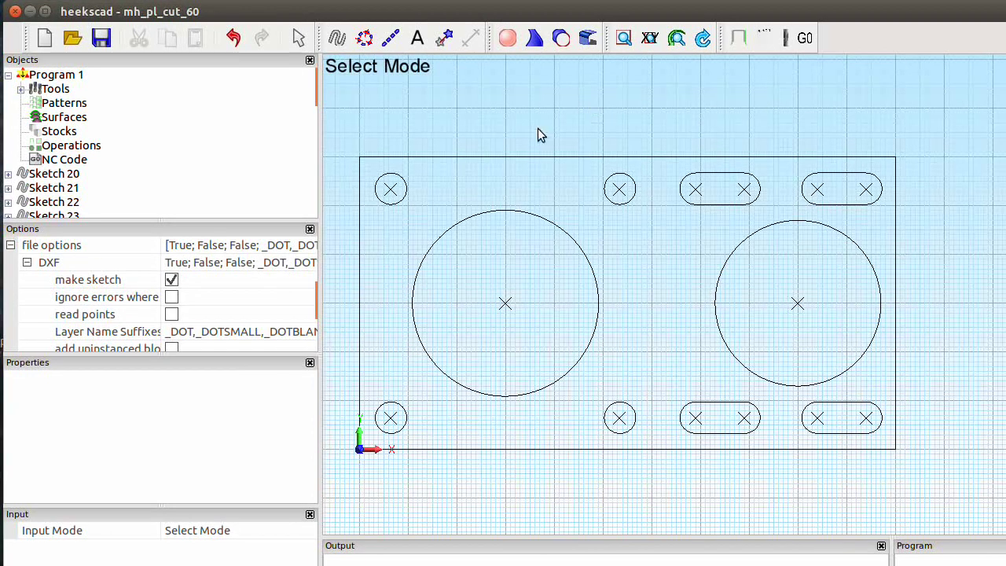
# Select the top-left small hole and start a new Drilling operation
pyautogui.click(390, 192)
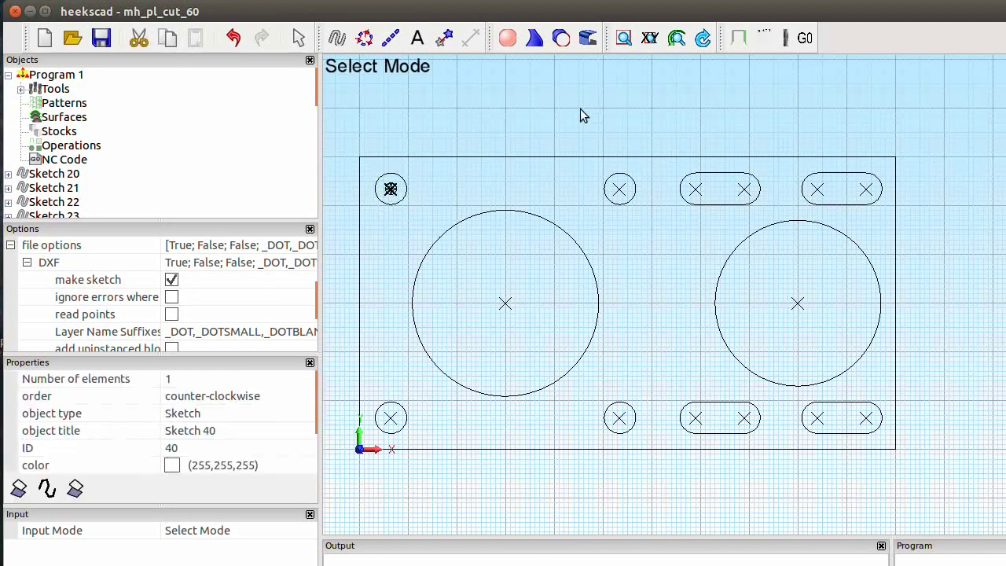
pyautogui.click(741, 43)
pyautogui.click(739, 85)
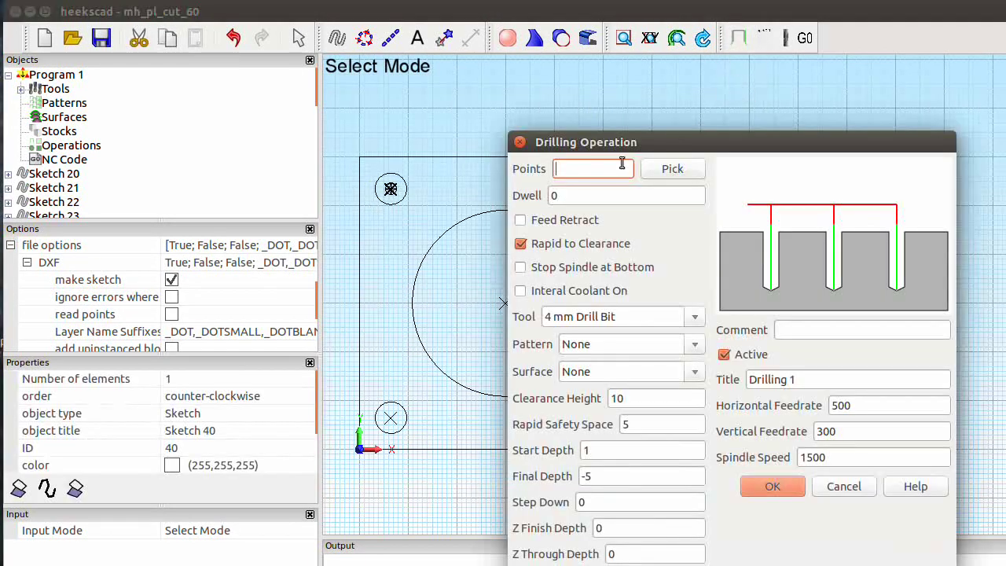
# Cancel the first drilling attempt and start a fresh Drilling operation without a sketch selected
pyautogui.click(837, 492)
pyautogui.click(519, 105)
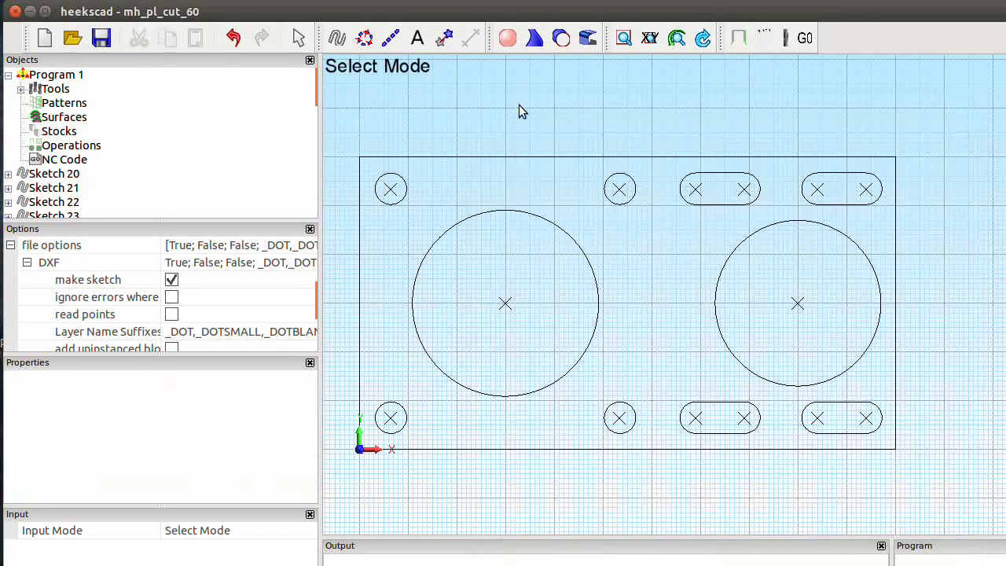
pyautogui.click(741, 39)
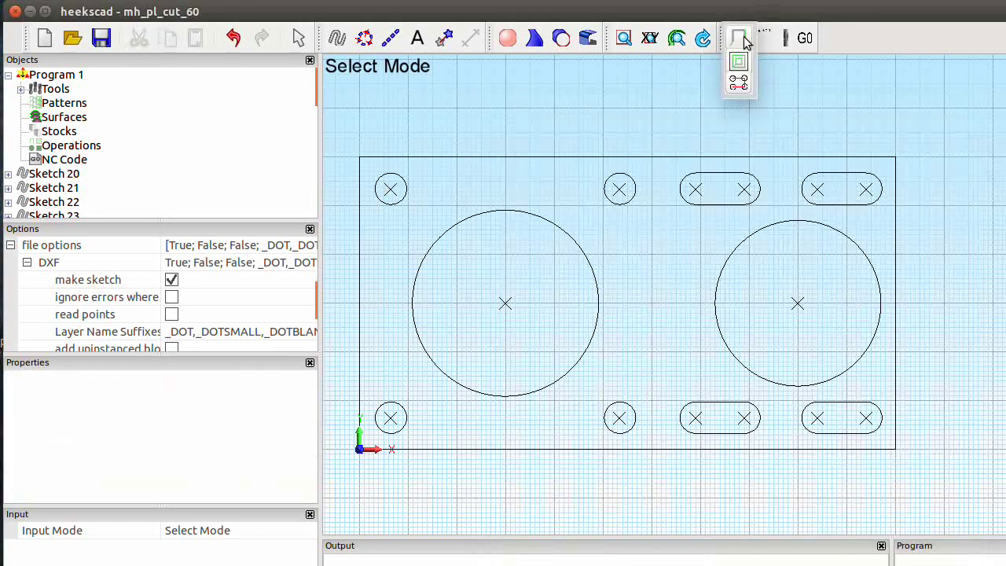
pyautogui.click(737, 88)
pyautogui.moveTo(674, 138); pyautogui.dragTo(672, 132)
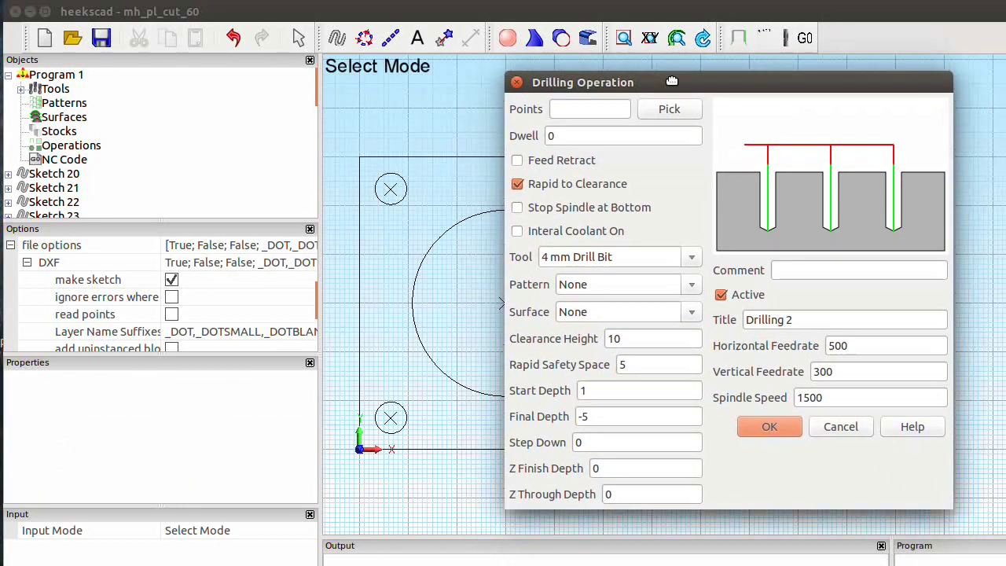
pyautogui.click(670, 105)
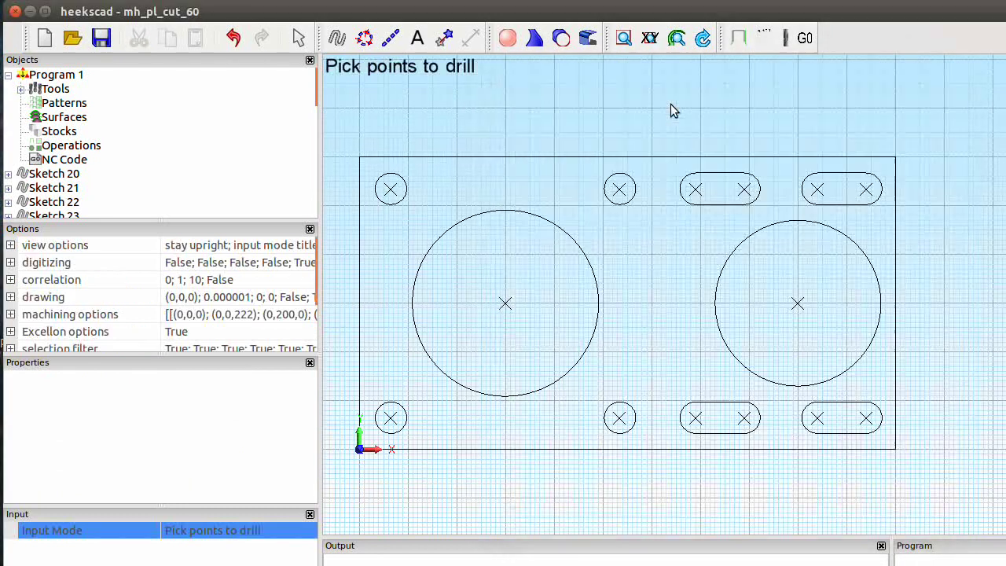
# Pick all four corner hole centres, both middle hole centres and all six slot-end points to drill
pyautogui.click(391, 190)
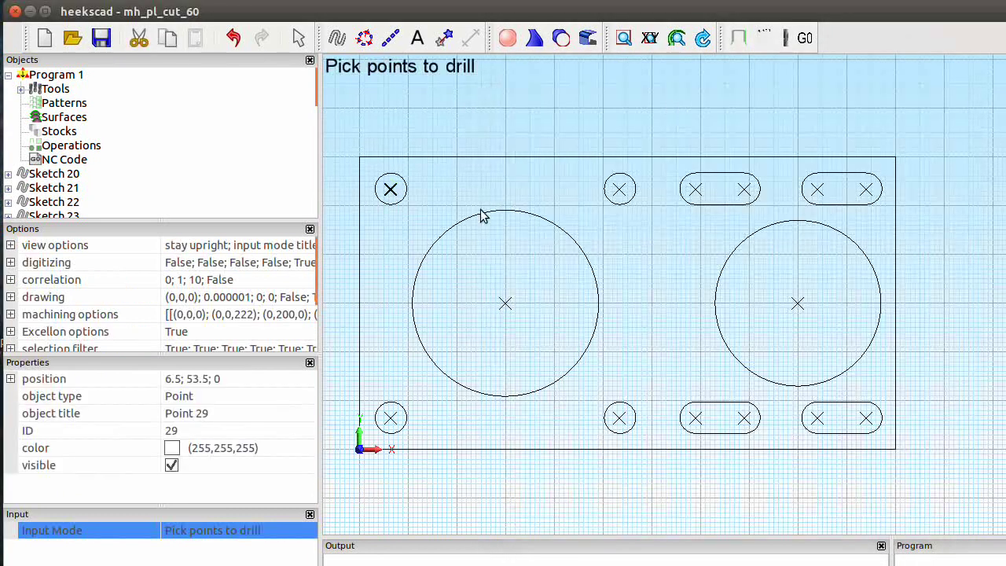
pyautogui.click(624, 197)
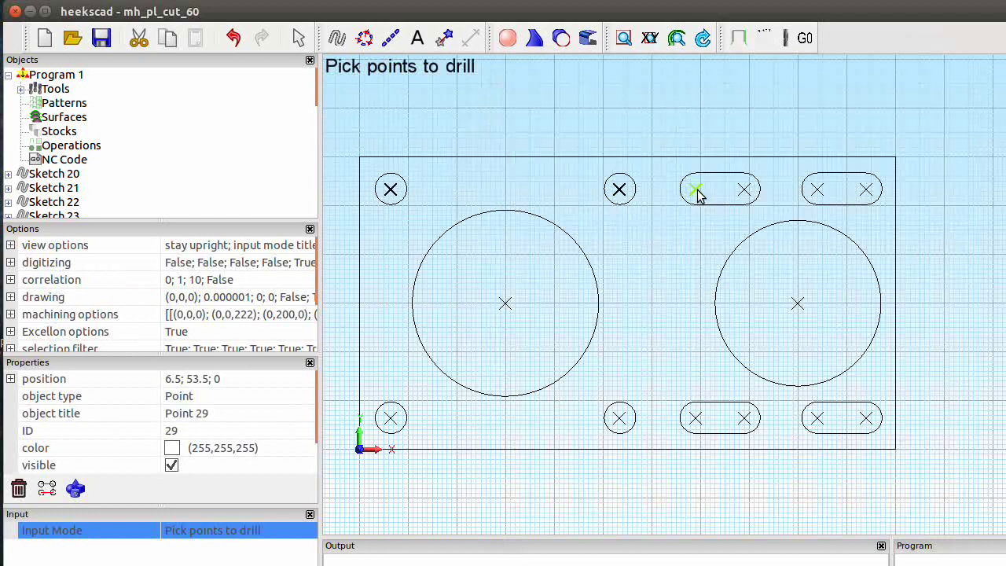
pyautogui.click(698, 195)
pyautogui.click(745, 195)
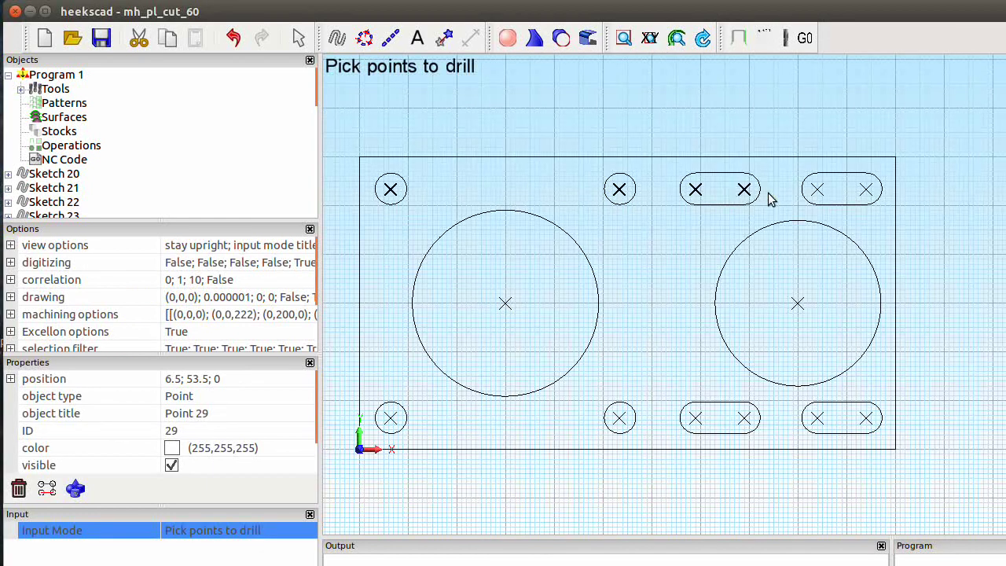
pyautogui.click(818, 192)
pyautogui.click(867, 192)
pyautogui.click(866, 420)
pyautogui.click(819, 423)
pyautogui.click(739, 423)
pyautogui.click(697, 422)
pyautogui.click(621, 422)
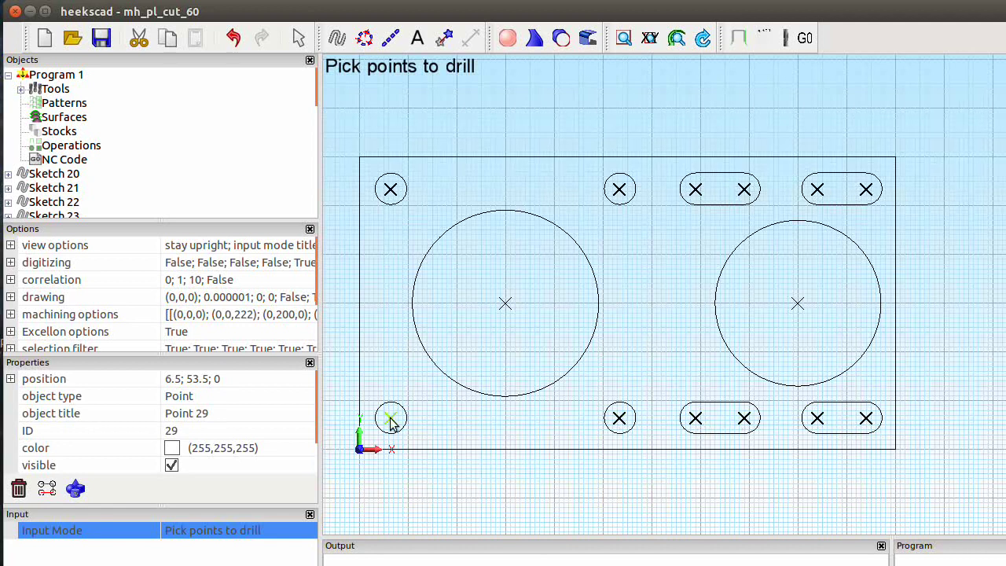
pyautogui.click(391, 420)
pyautogui.press('Return')
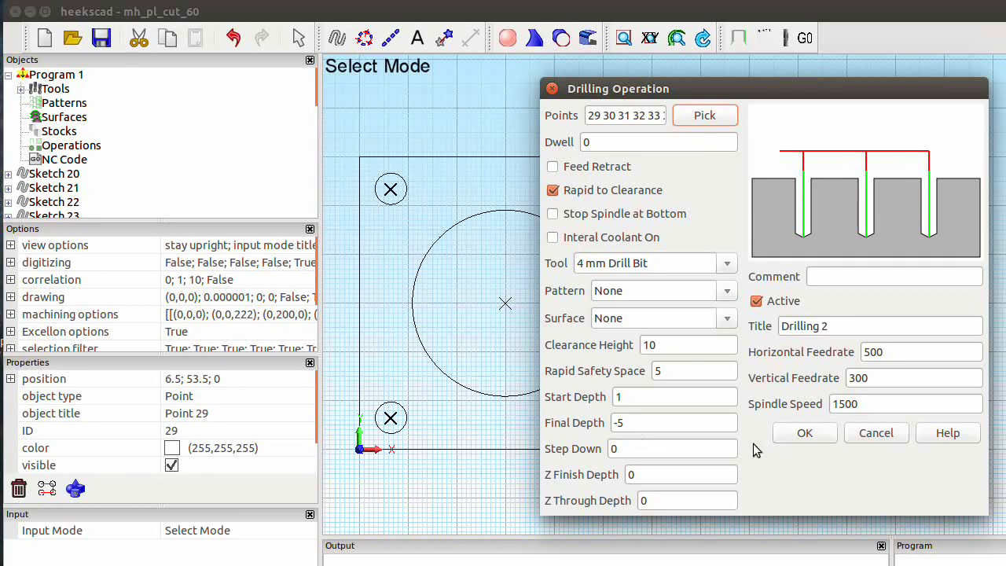
# Create the drilling operation and post-process it, reviewing the G81 drilling cycles in the output
pyautogui.click(784, 433)
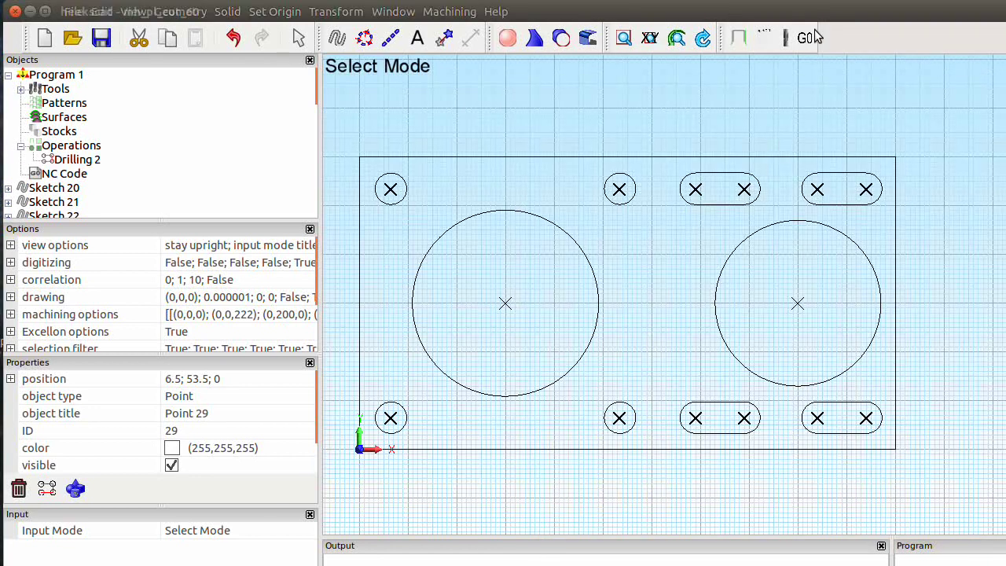
pyautogui.moveTo(805, 38)
pyautogui.click(806, 63)
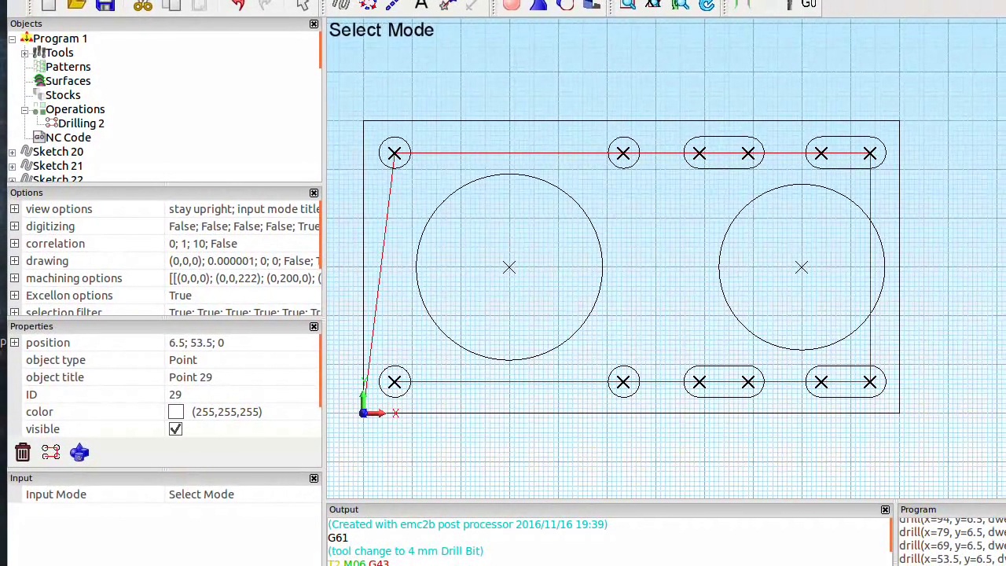
pyautogui.scroll(-2, 425, 552)
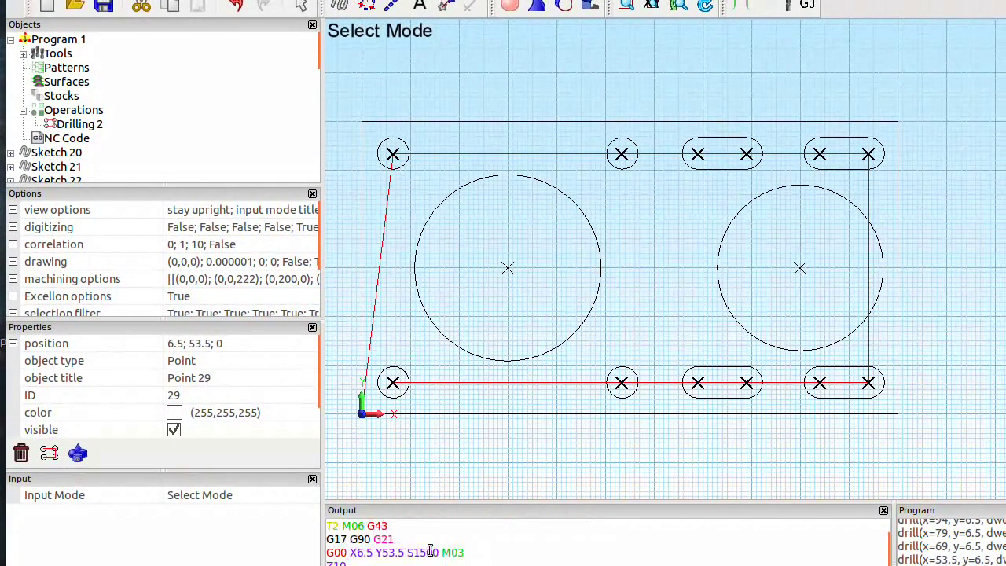
pyautogui.scroll(-1, 415, 548)
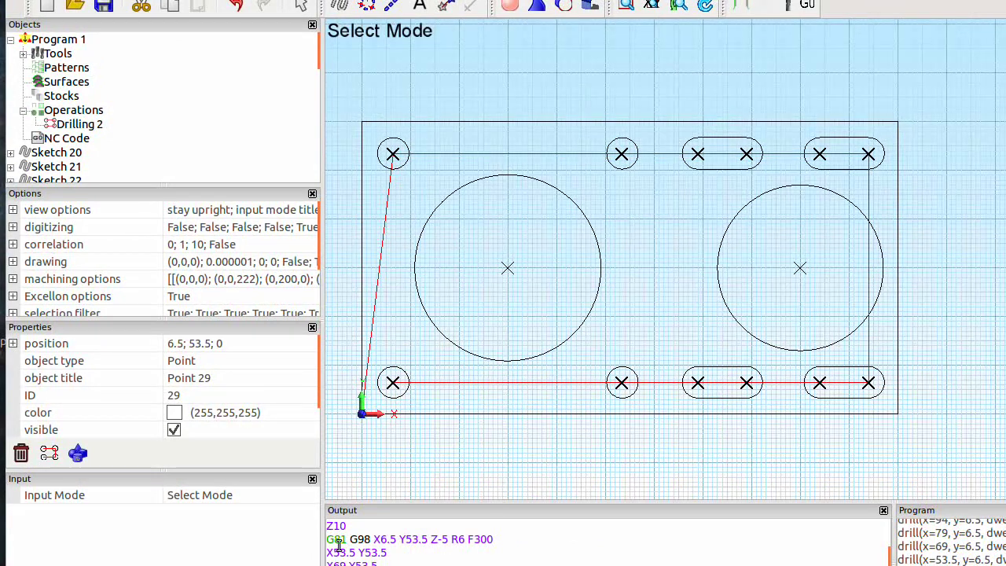
pyautogui.scroll(-3, 366, 541)
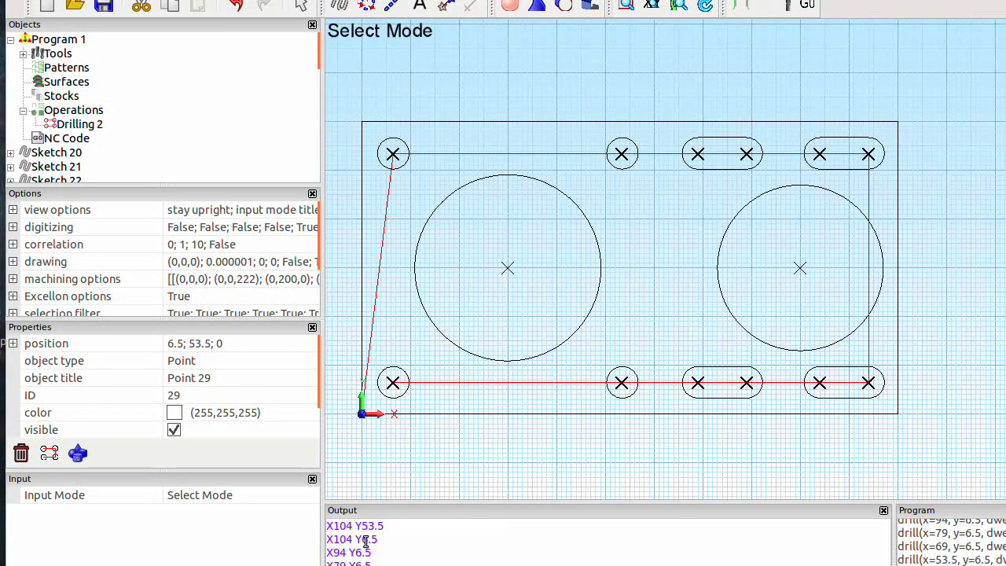
pyautogui.scroll(1, 364, 539)
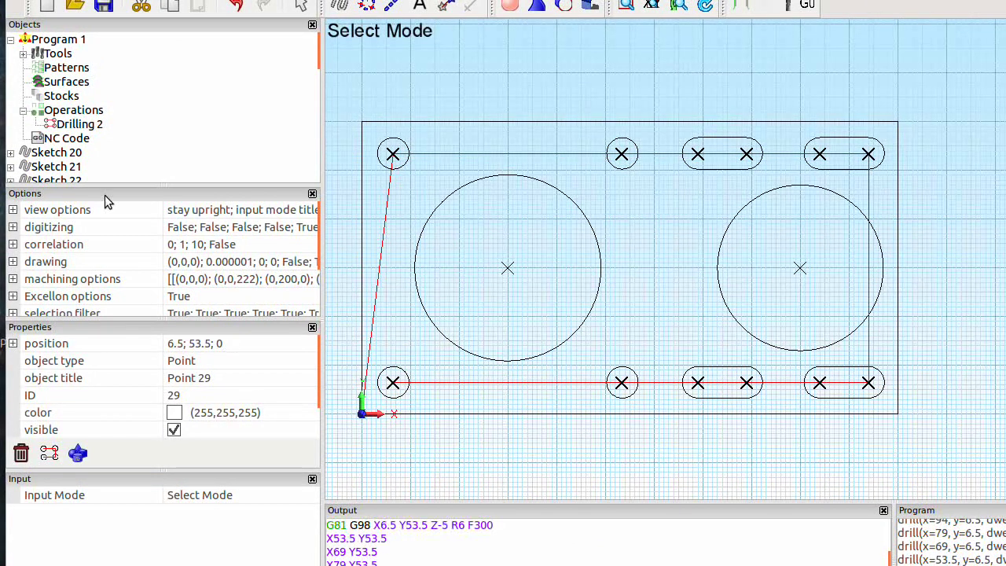
# Set Drilling 2's max step down to -3 and regenerate the peck-drilling G-code
pyautogui.click(80, 126)
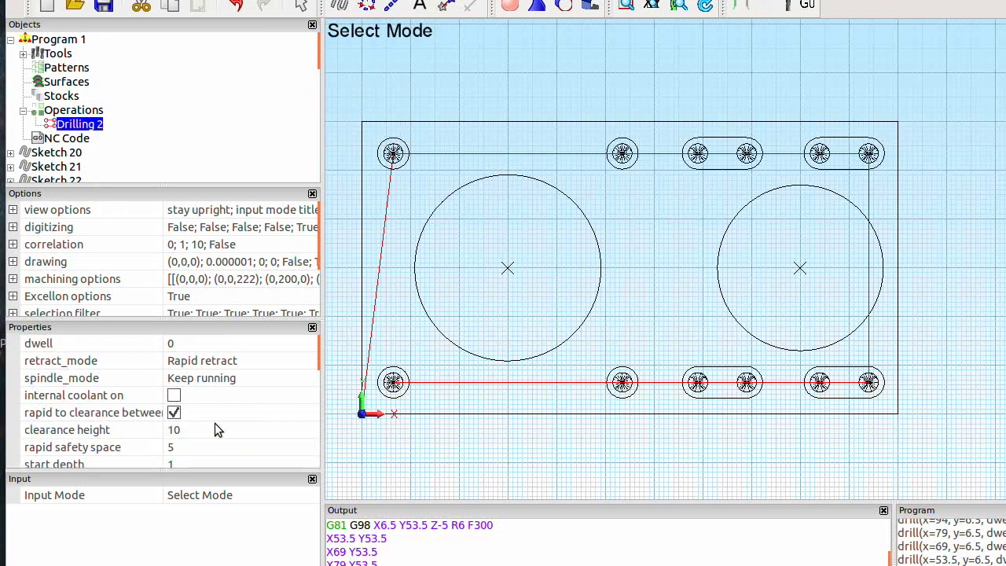
pyautogui.scroll(-3, 214, 425)
pyautogui.scroll(1, 95, 393)
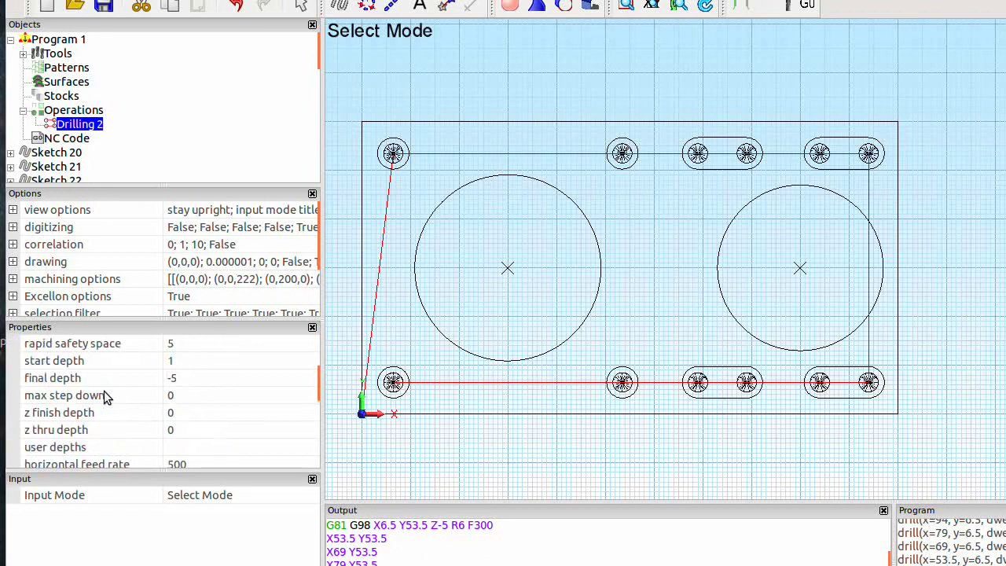
pyautogui.click(186, 396)
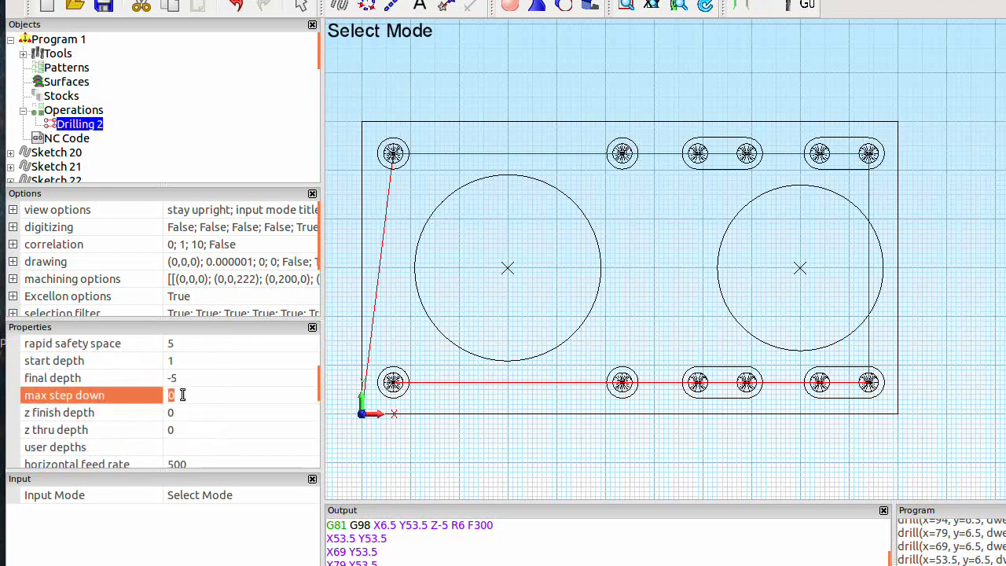
pyautogui.write('-3')
pyautogui.scroll(2, 188, 398)
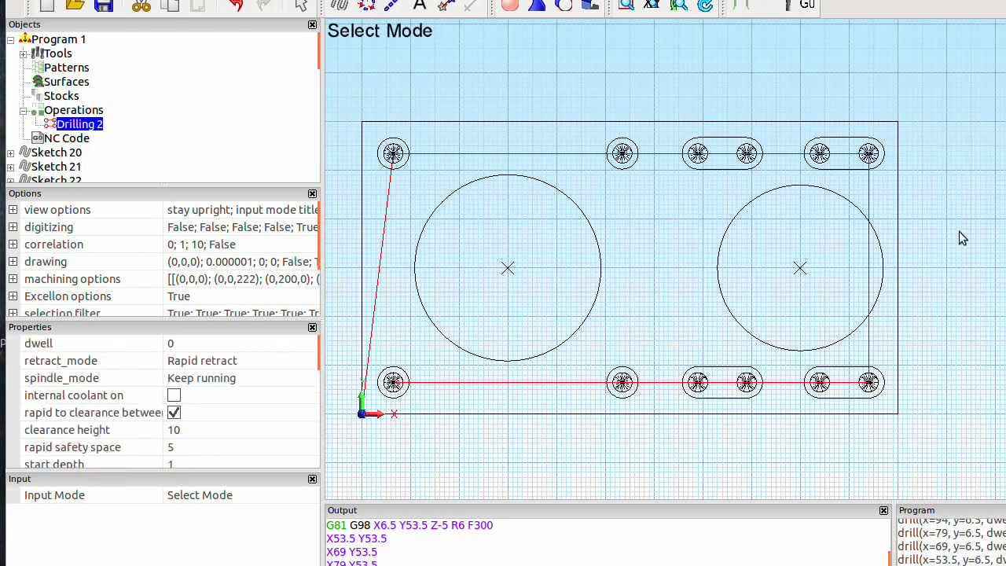
pyautogui.click(816, 8)
pyautogui.scroll(-2, 482, 535)
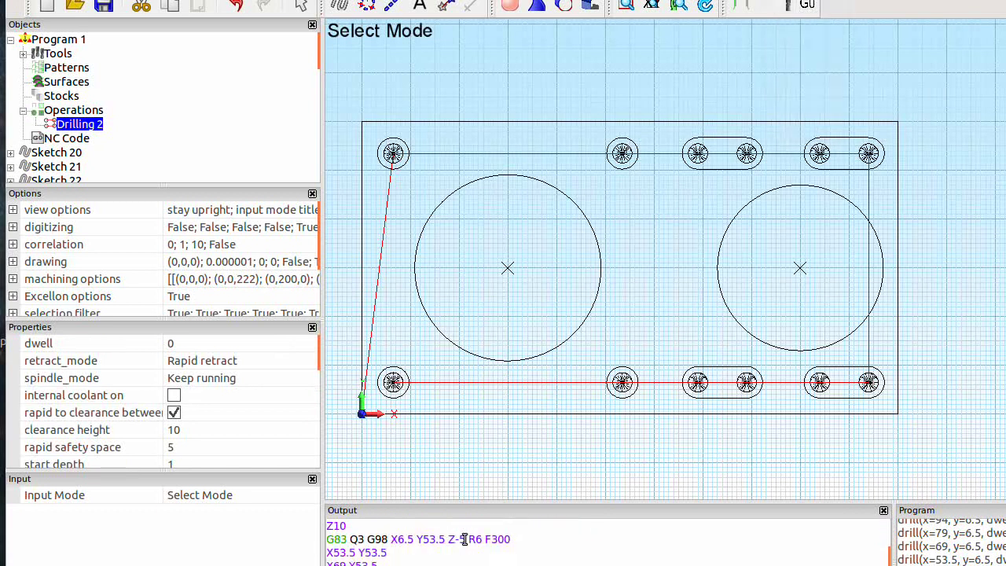
pyautogui.scroll(-2, 334, 536)
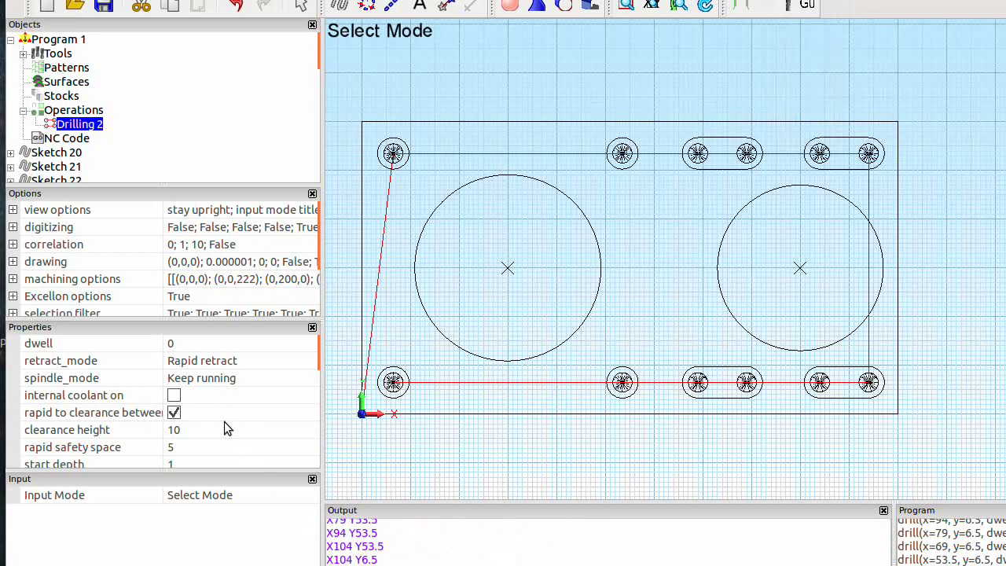
pyautogui.scroll(-2, 220, 425)
pyautogui.scroll(1, 216, 424)
# Reset max step down to 0, set dwell to 1 and regenerate the G-code
pyautogui.click(191, 446)
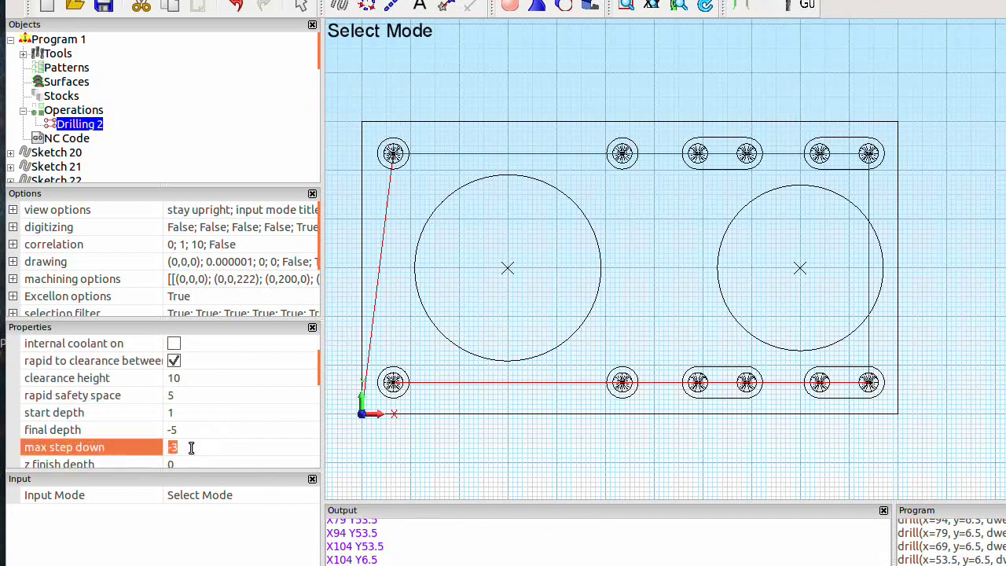
pyautogui.write('0')
pyautogui.scroll(1, 191, 447)
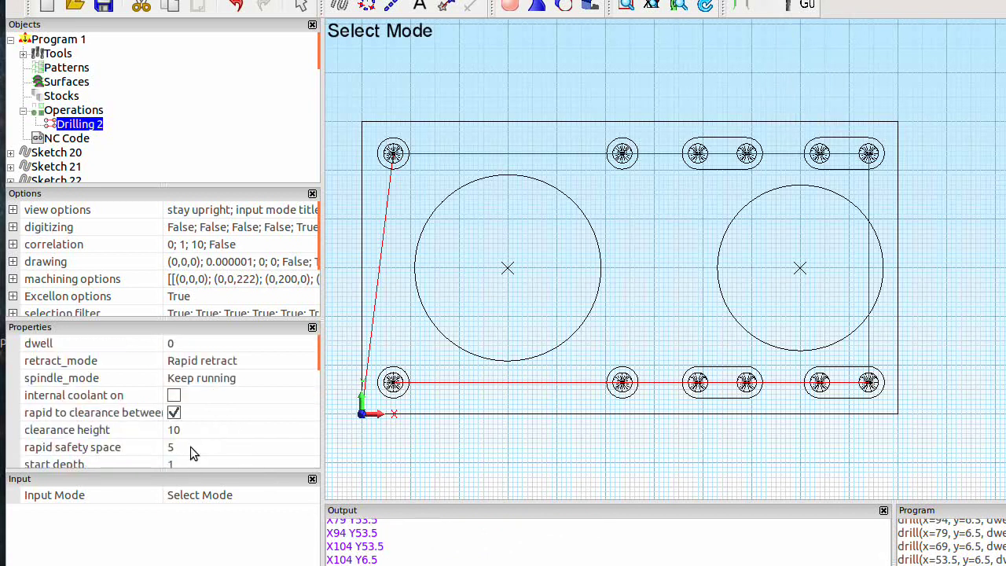
pyautogui.click(175, 343)
pyautogui.write('1')
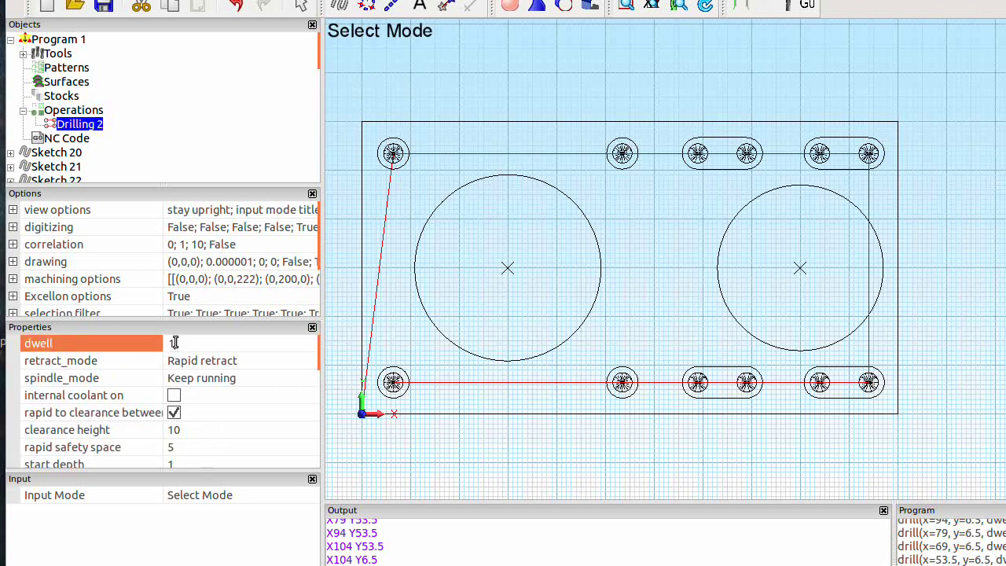
pyautogui.press('Return')
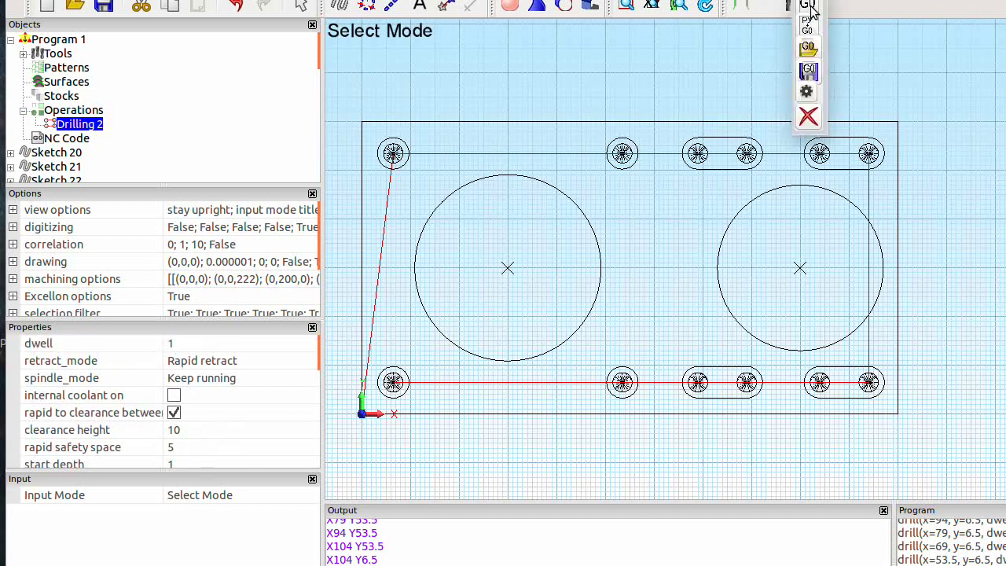
pyautogui.click(807, 4)
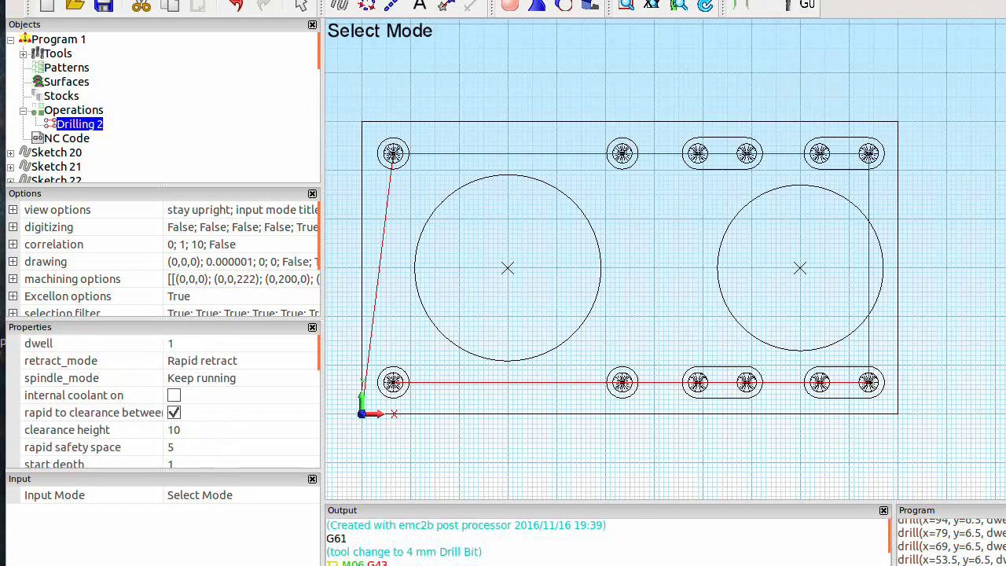
pyautogui.scroll(-3, 346, 543)
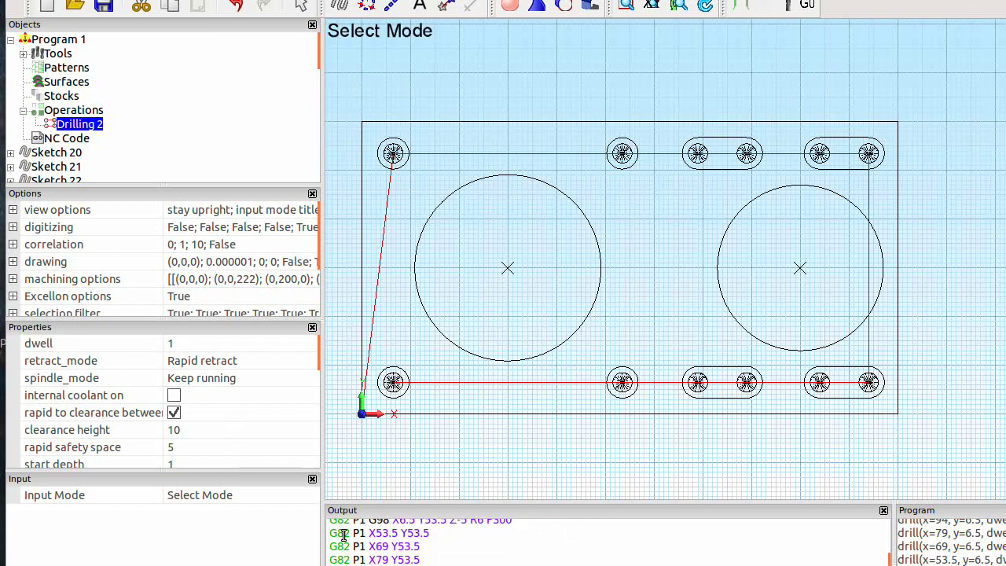
pyautogui.scroll(3, 344, 537)
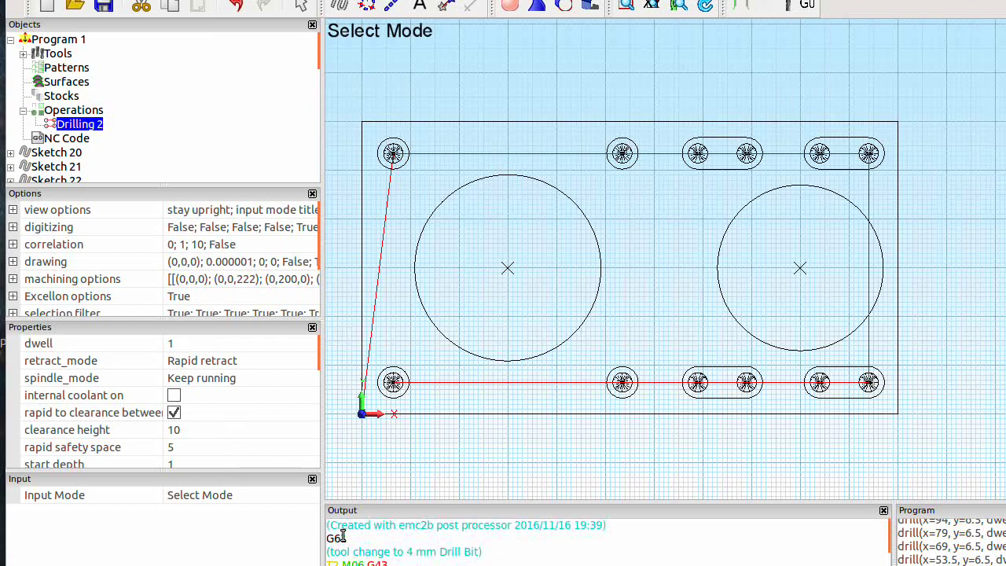
# Restore dwell to 0 and regenerate, checking the plain G81 G98 cycle output
pyautogui.click(195, 342)
pyautogui.write('0')
pyautogui.press('Return')
pyautogui.click(808, 5)
pyautogui.scroll(-2, 407, 539)
pyautogui.scroll(-3, 406, 539)
pyautogui.scroll(3, 407, 539)
pyautogui.scroll(1, 406, 540)
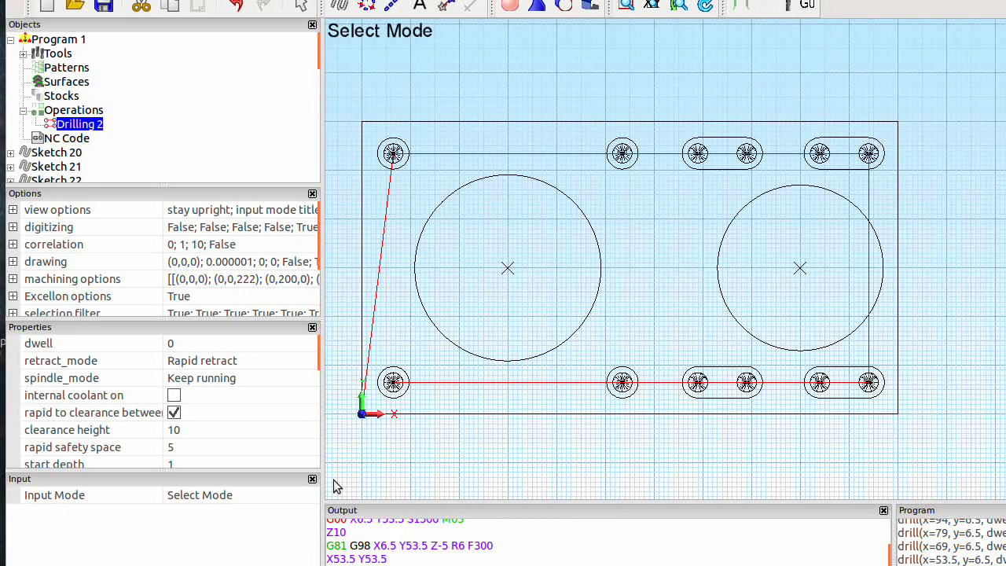
pyautogui.scroll(-3, 210, 399)
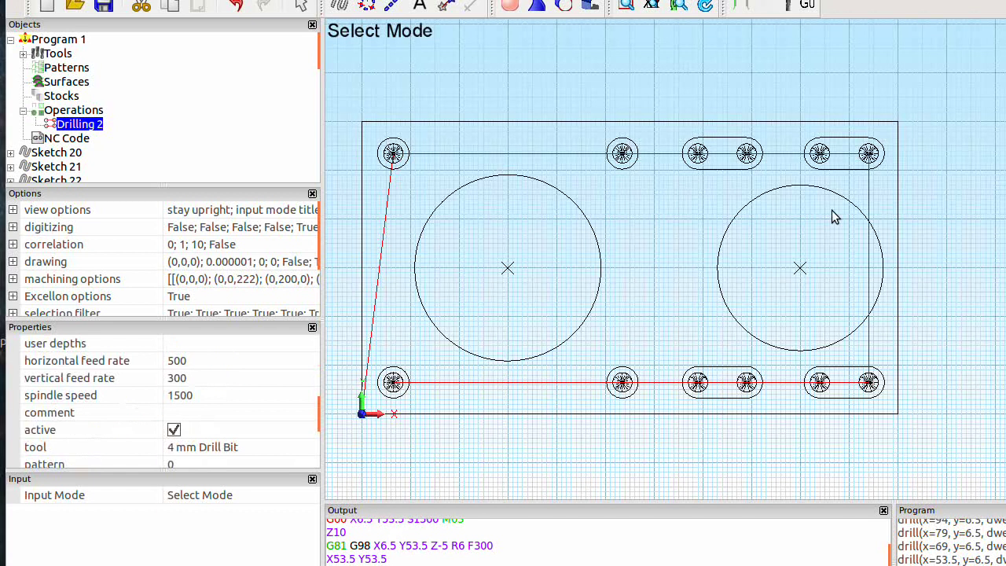
# Confirm Drilling 2's settings and save its G-code over mh_pl_cut_he.ngc in the heeks folder
pyautogui.doubleClick(91, 124)
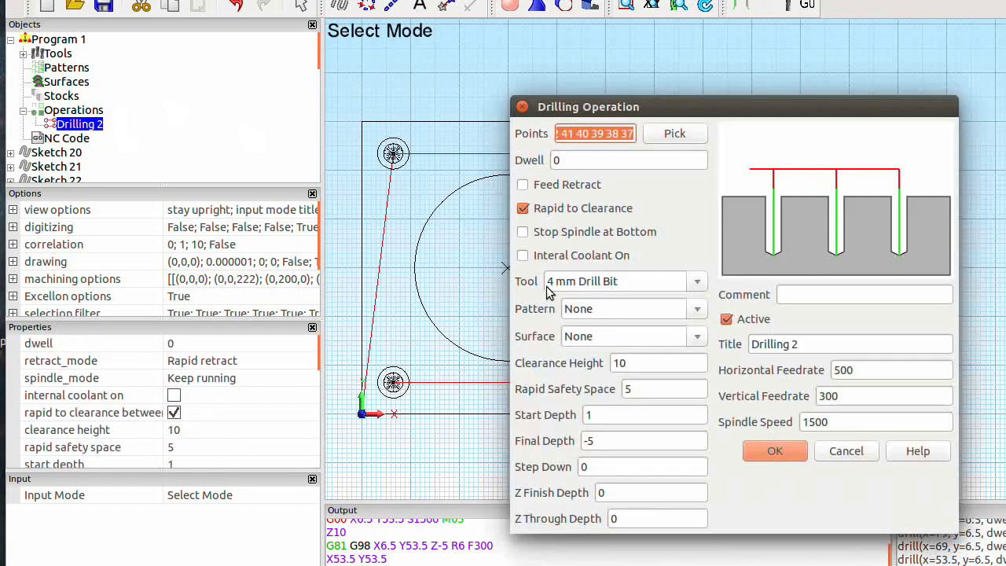
pyautogui.click(759, 449)
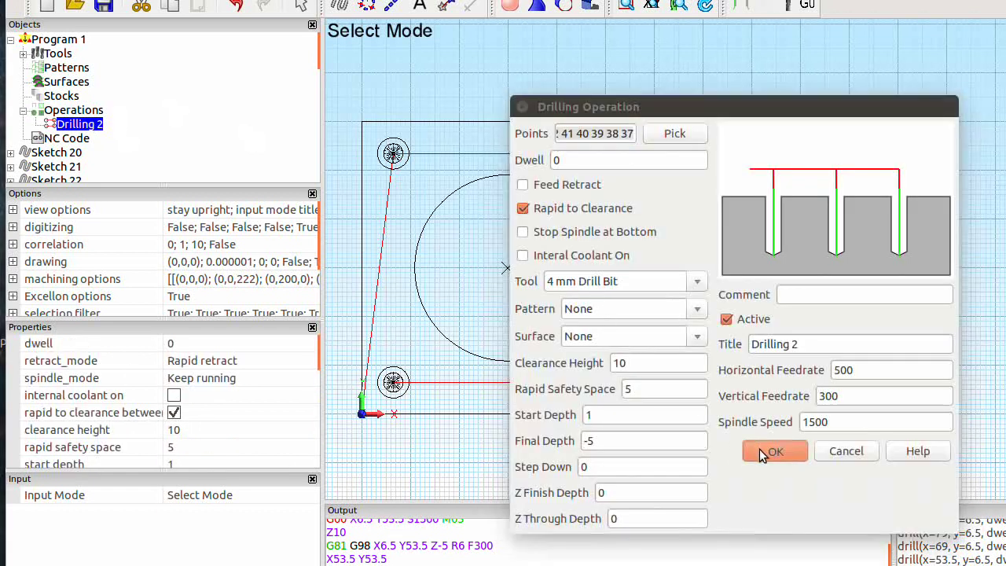
pyautogui.moveTo(810, 6)
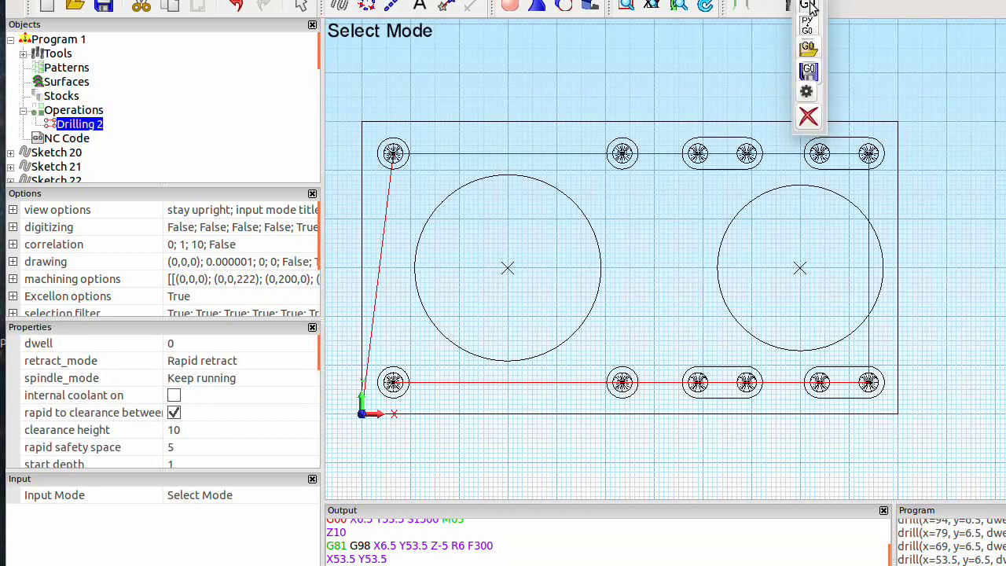
pyautogui.click(807, 72)
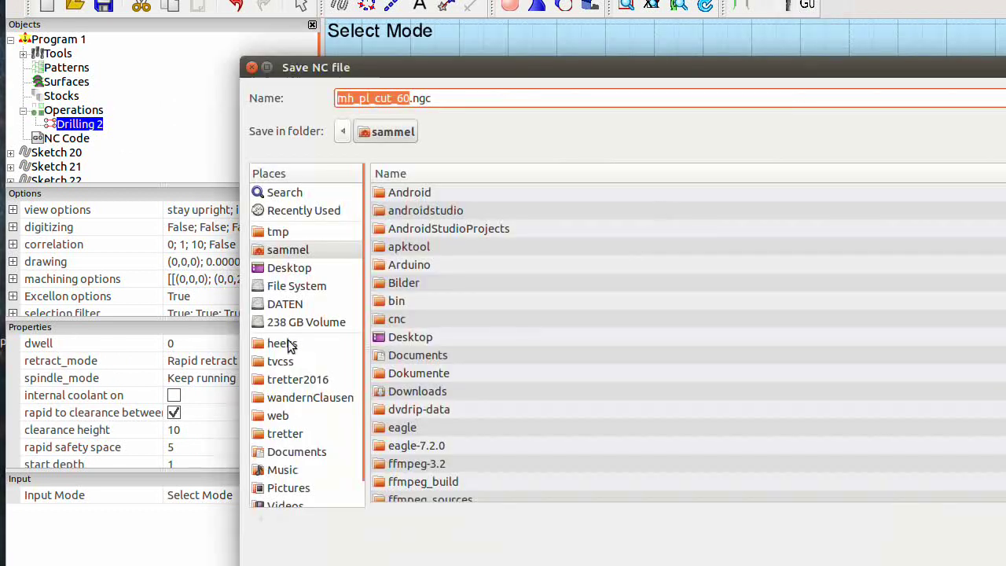
pyautogui.click(285, 343)
pyautogui.doubleClick(434, 213)
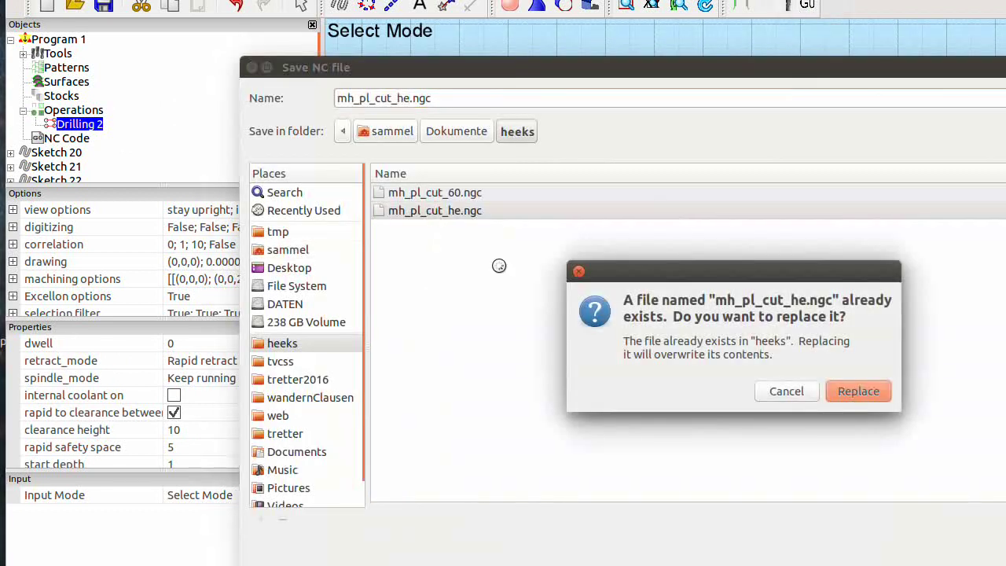
pyautogui.click(853, 388)
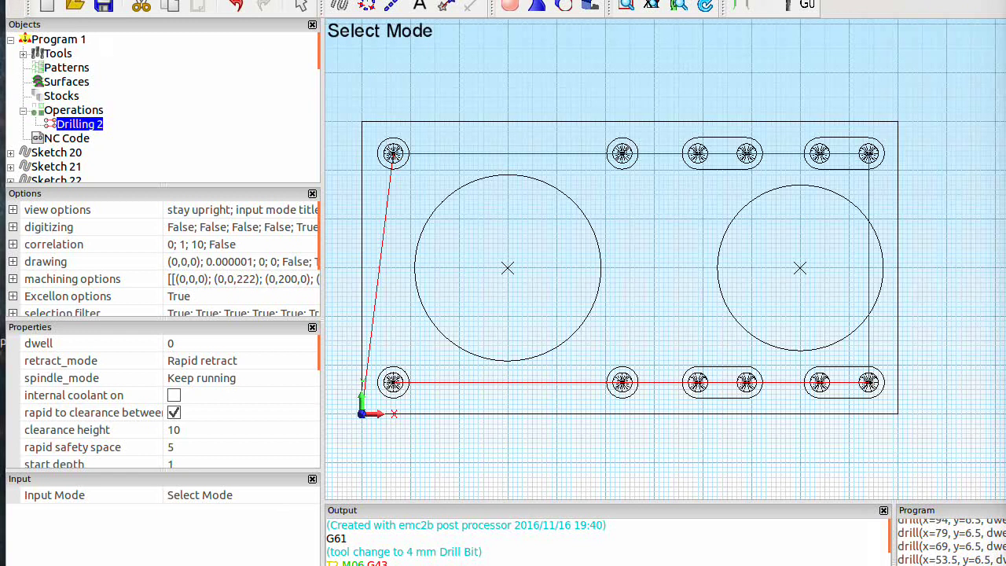
# Quit HeeksCAD without saving and launch CAMotics with the camotics command
pyautogui.click(47, 4)
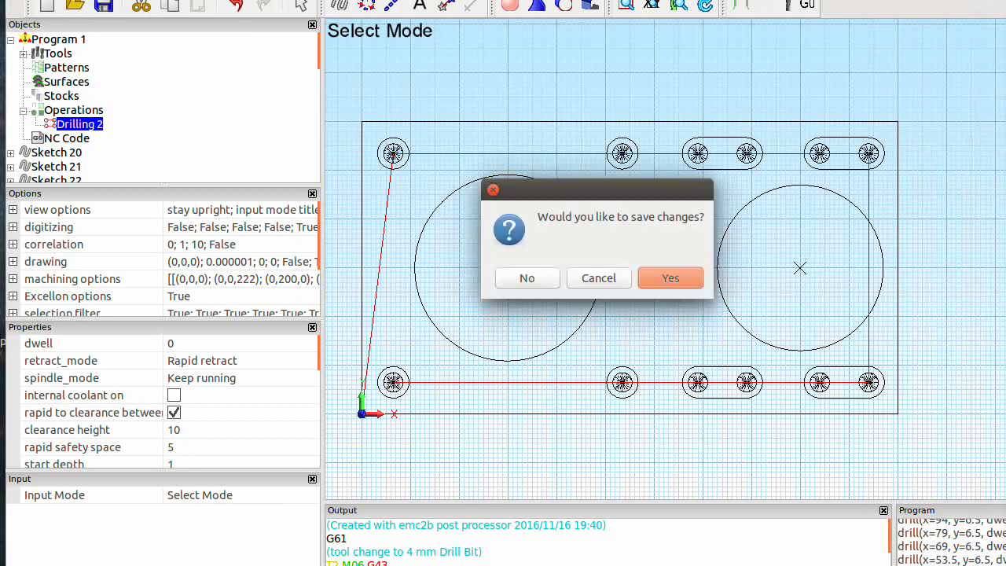
pyautogui.click(528, 277)
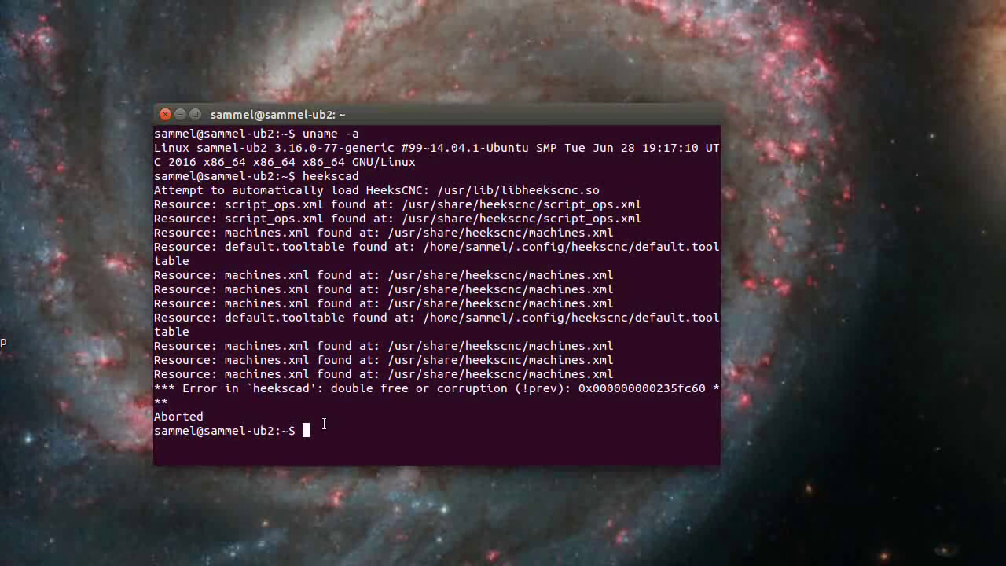
pyautogui.write('camotics')
pyautogui.press('Return')
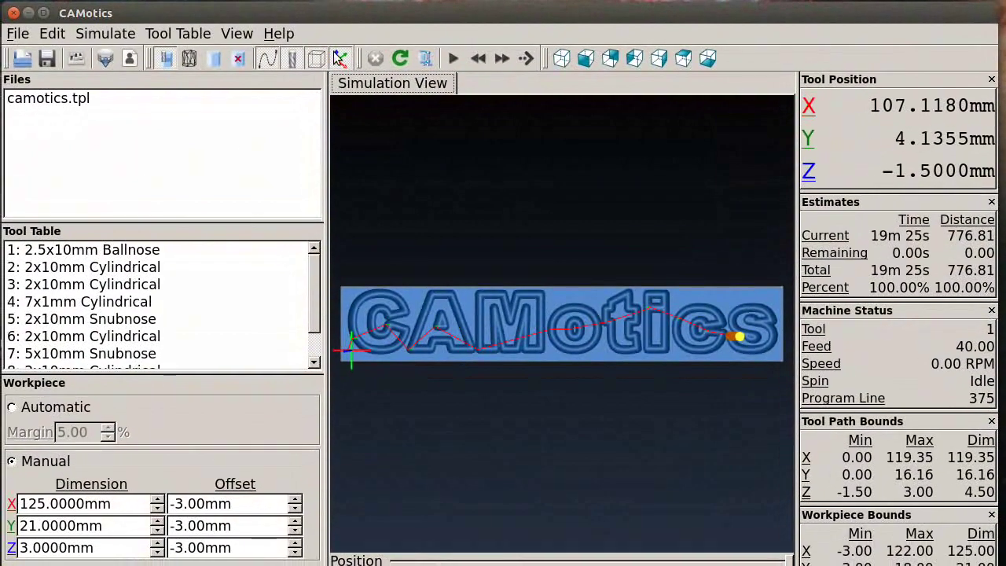
# Remove the example camotics.tpl file from the CAMotics project
pyautogui.click(49, 101)
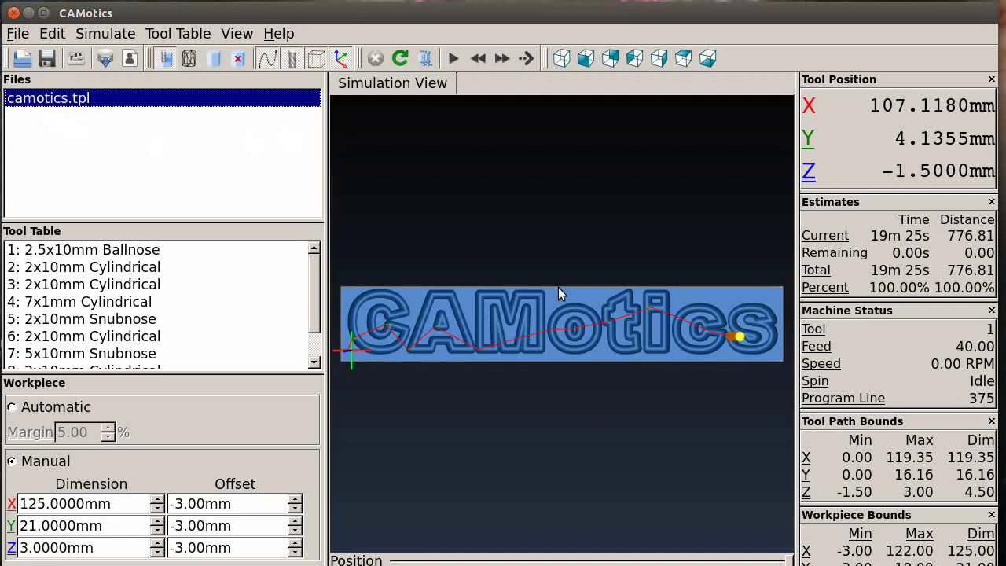
pyautogui.rightClick(96, 103)
pyautogui.click(127, 159)
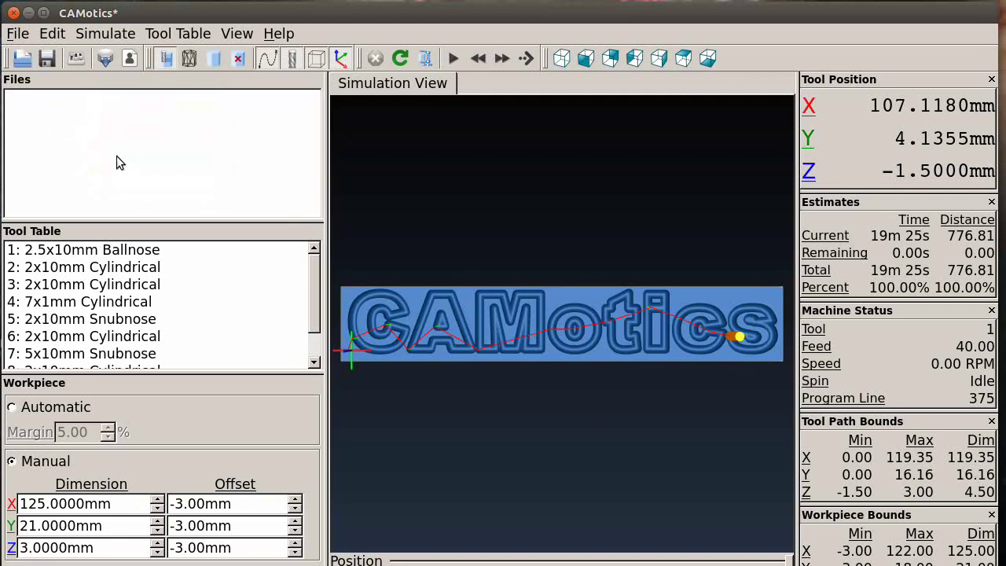
# Add the G-code file mh_pl_cut_he.ngc from the heeks folder to the project
pyautogui.rightClick(113, 152)
pyautogui.click(146, 163)
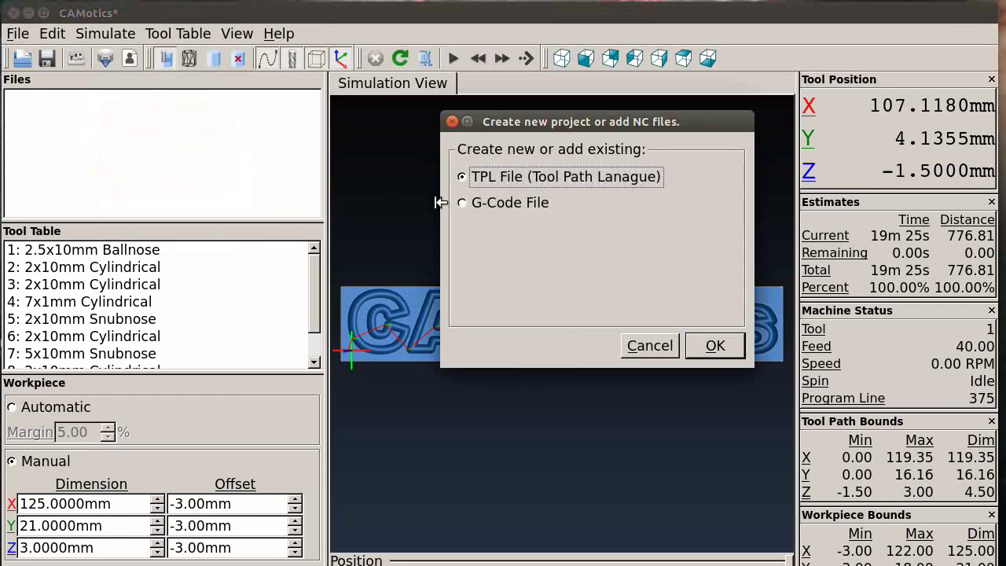
pyautogui.click(478, 205)
pyautogui.click(714, 346)
pyautogui.click(286, 299)
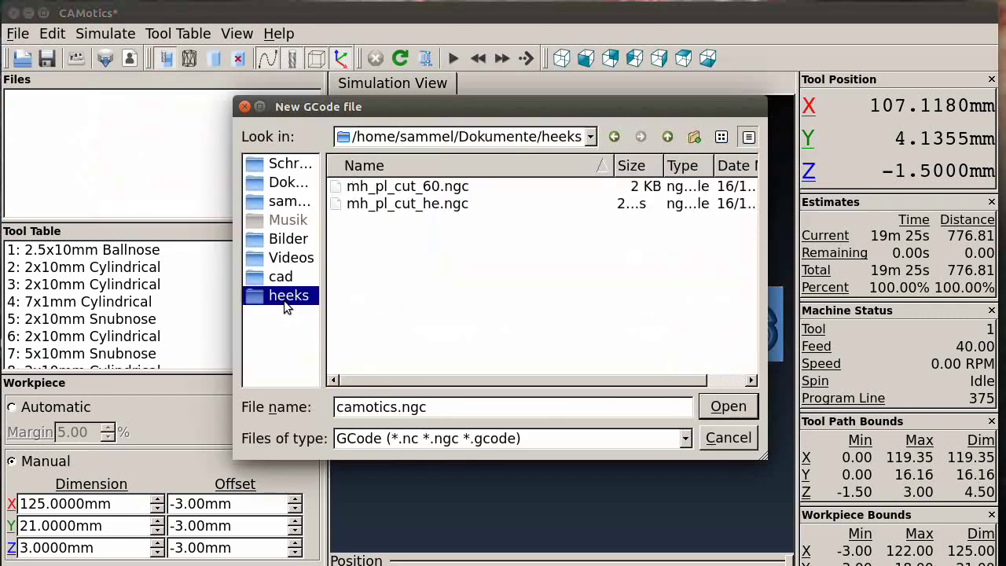
pyautogui.doubleClick(374, 209)
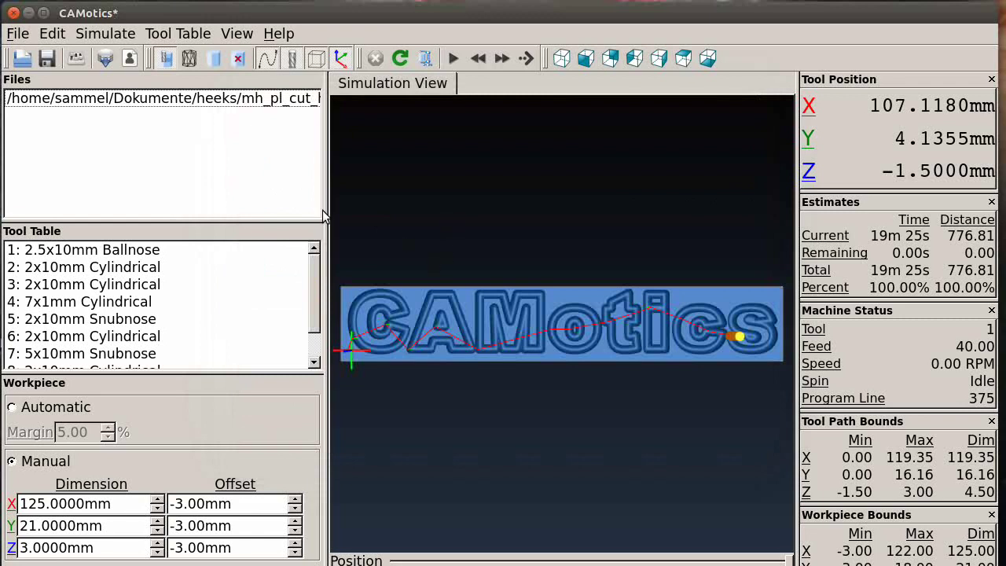
# Review the loaded G-code, make tool 2 a 6 mm cylindrical cutter, and use Automatic workpiece sizing
pyautogui.doubleClick(201, 99)
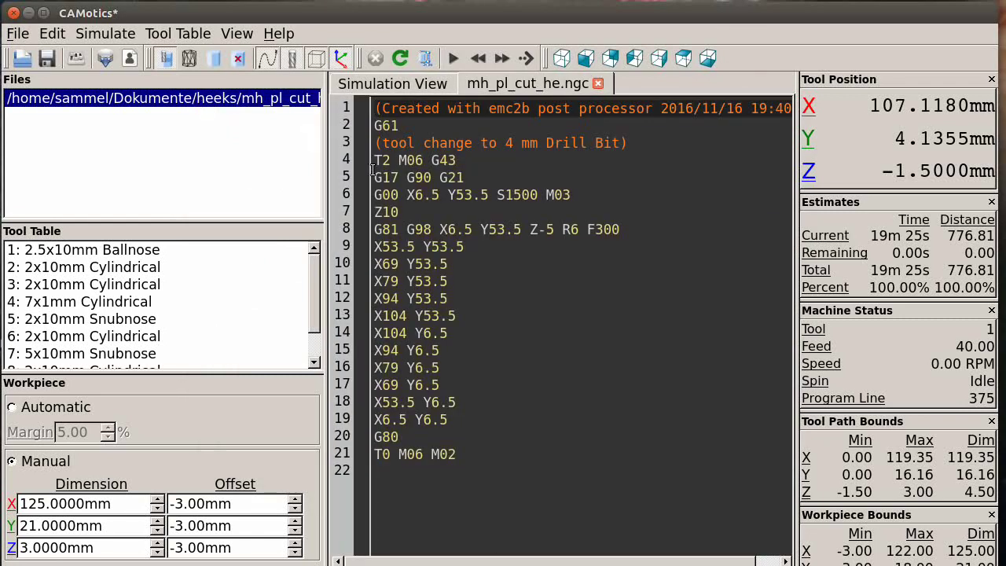
pyautogui.click(599, 84)
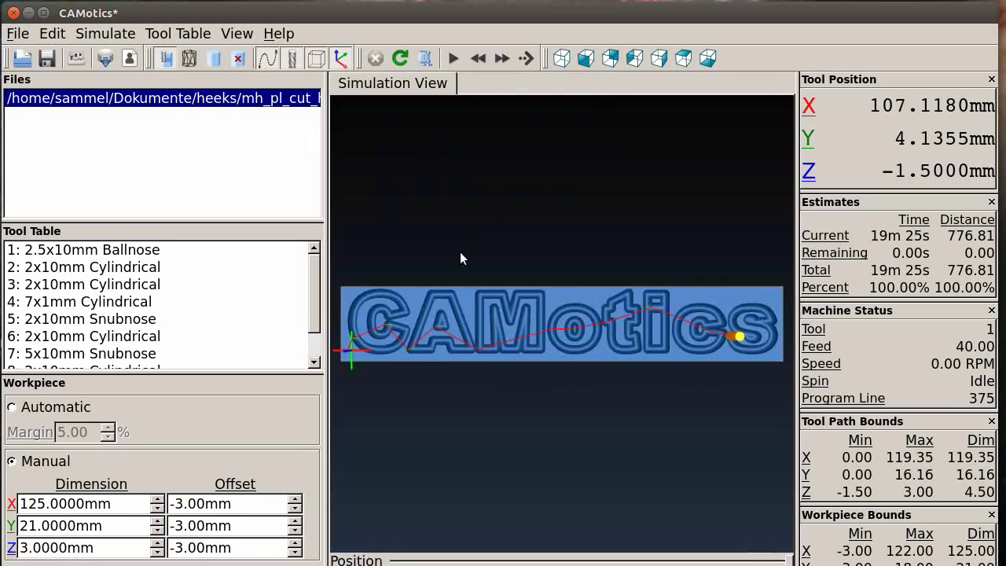
pyautogui.doubleClick(70, 273)
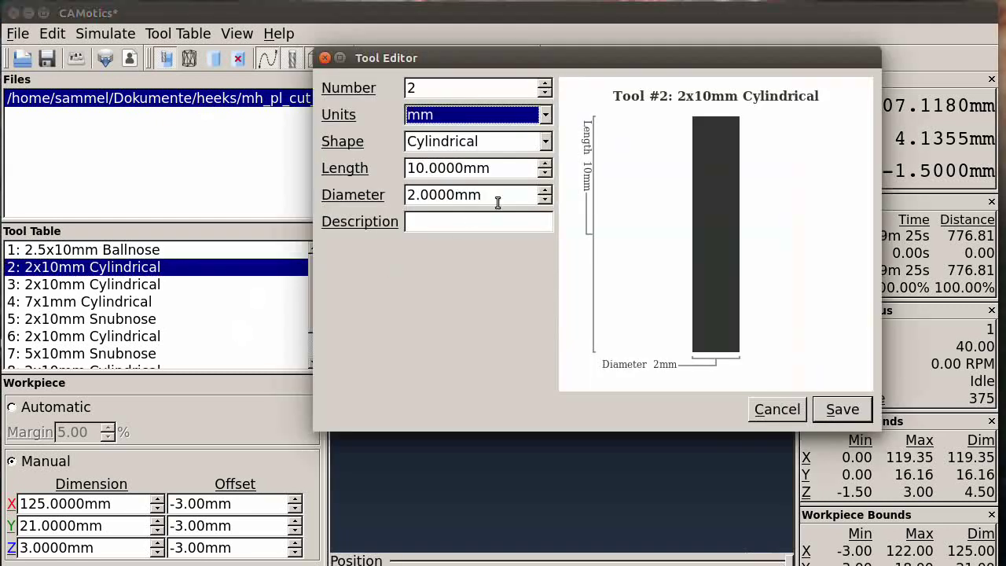
pyautogui.click(542, 190)
pyautogui.click(542, 190)
pyautogui.click(542, 190)
pyautogui.click(542, 191)
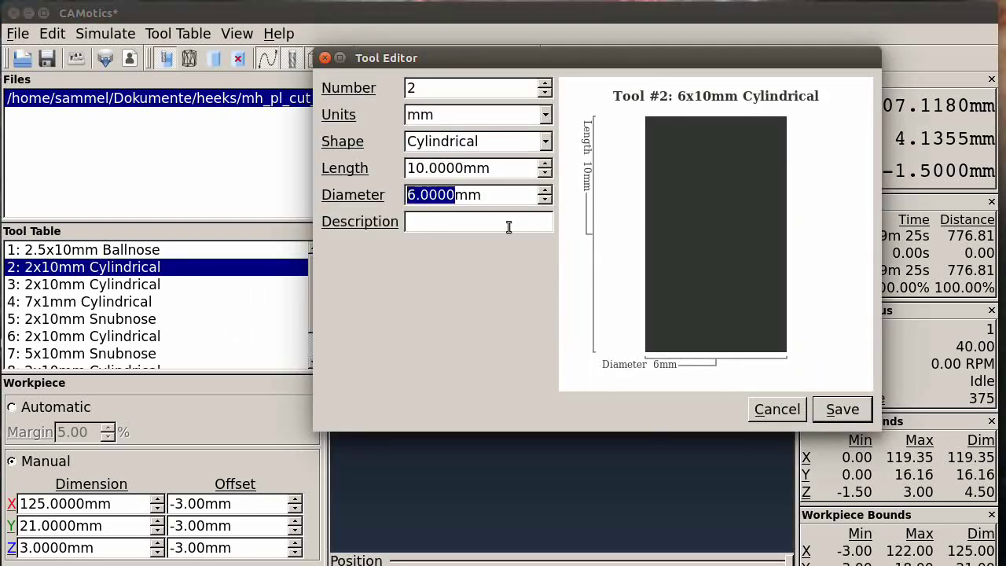
pyautogui.click(843, 410)
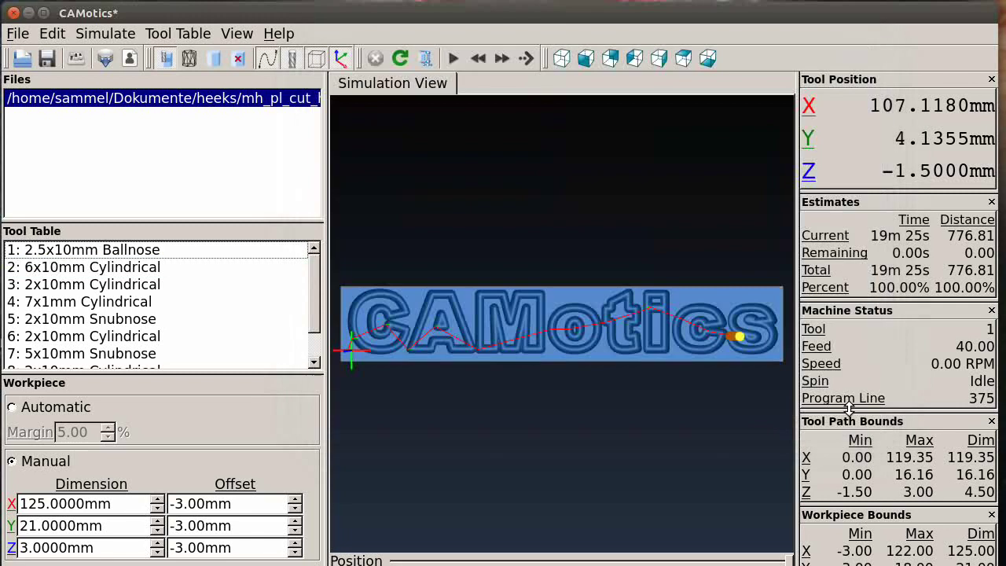
pyautogui.click(13, 409)
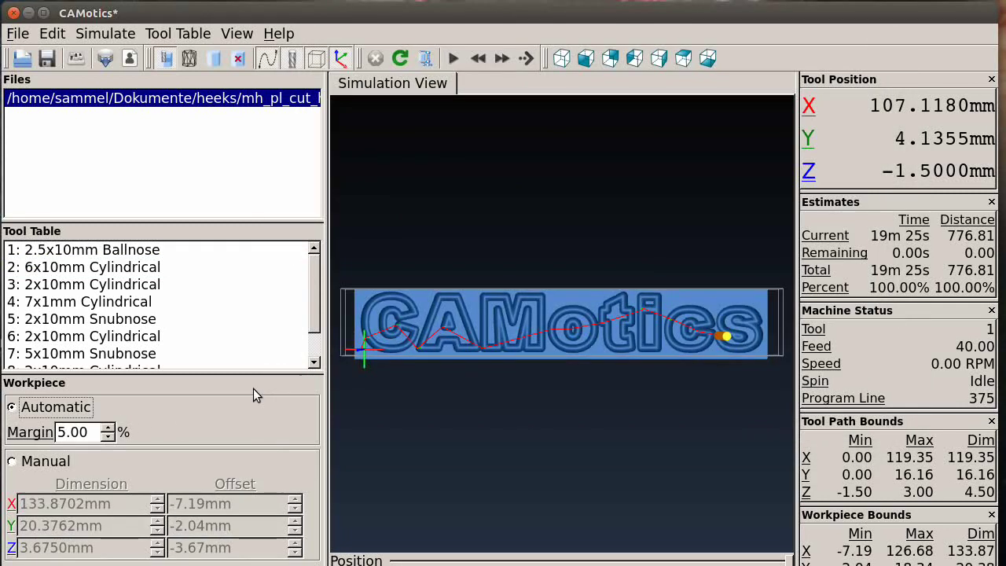
# Rerun the simulation with mh_pl_cut_he.ngc and tilt the view to inspect the drilled holes
pyautogui.click(407, 57)
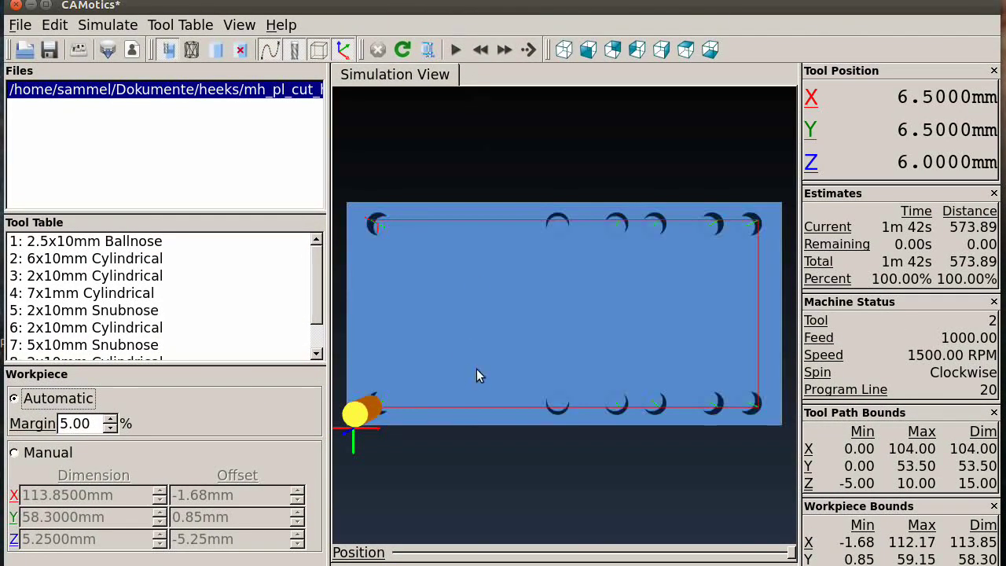
pyautogui.moveTo(468, 373); pyautogui.dragTo(446, 340)
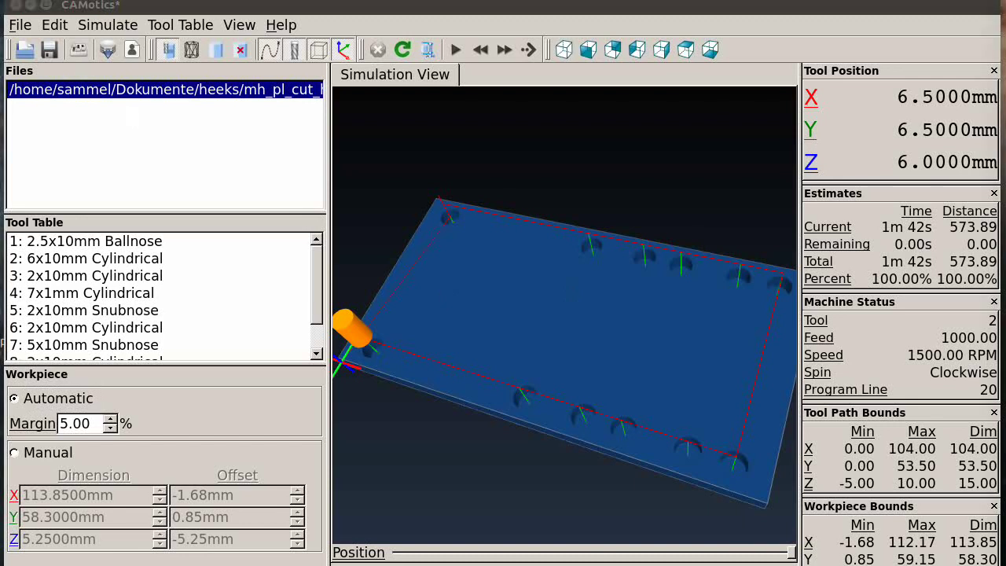
# Quit CAMotics without saving and position the ChatZilla #linuxcnc window over the terminal
pyautogui.click(15, 5)
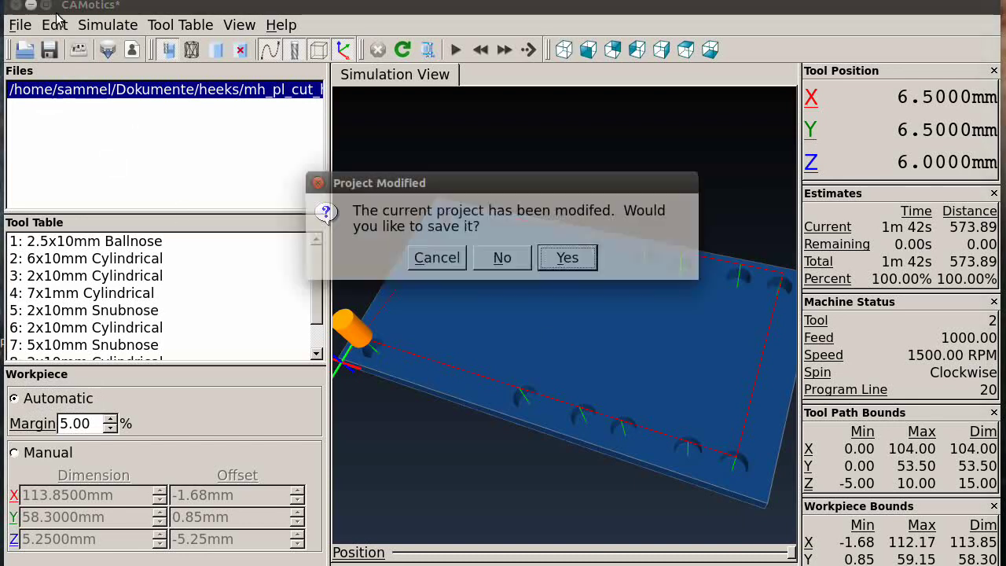
pyautogui.click(502, 258)
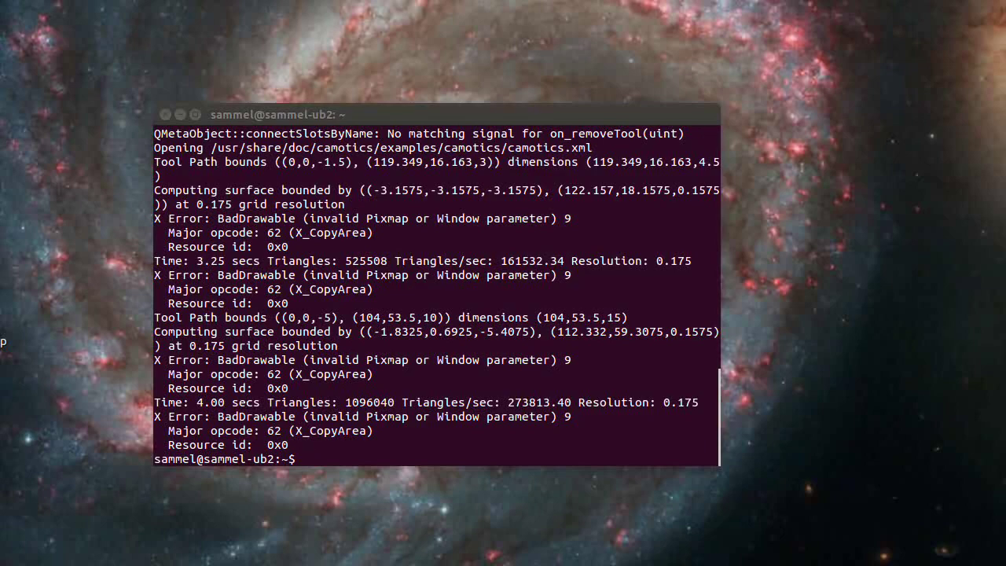
pyautogui.hotkey('alt', 'Tab')
pyautogui.moveTo(865, 79); pyautogui.dragTo(429, 153)
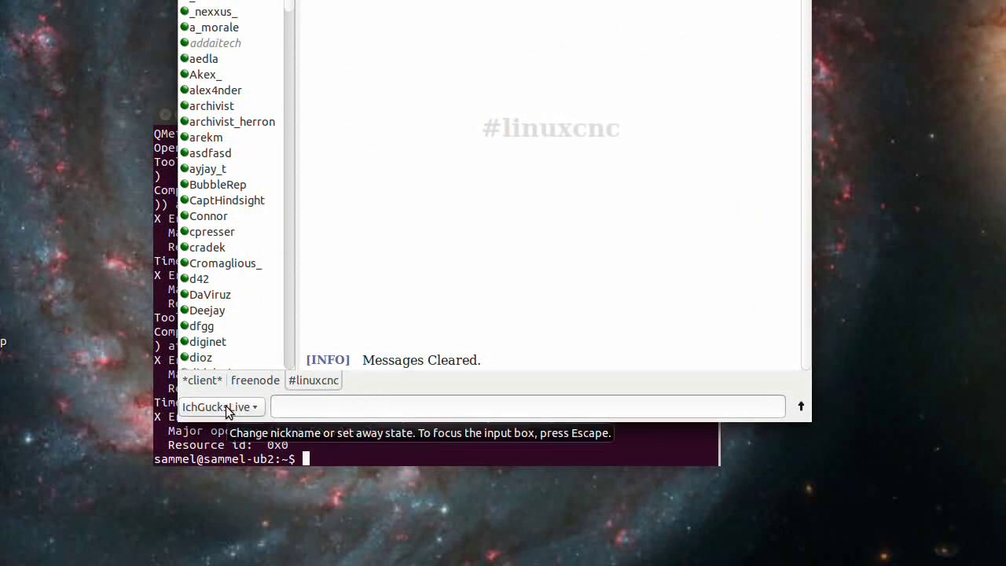
pyautogui.hotkey('alt', 'F7')
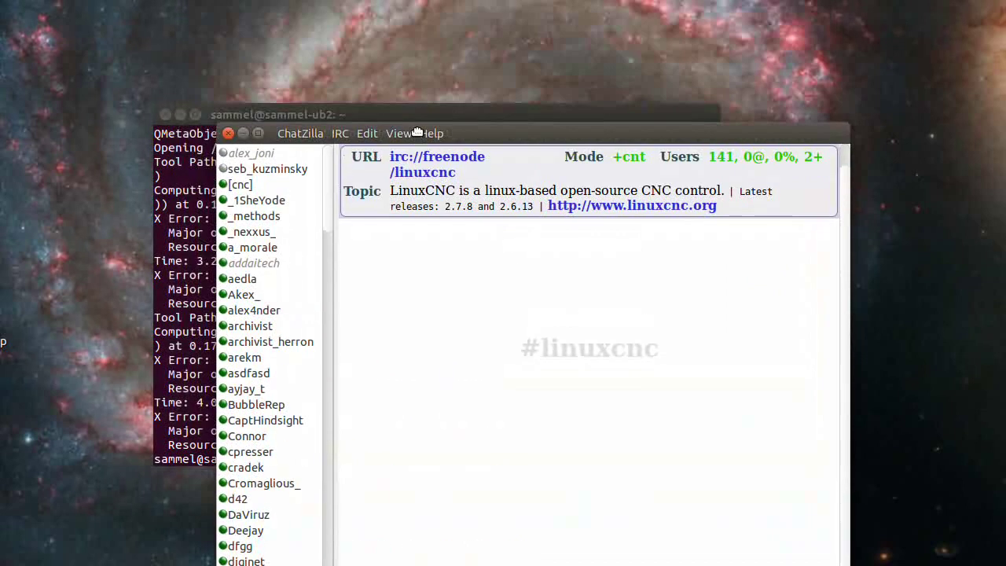
pyautogui.moveTo(416, 111); pyautogui.dragTo(417, 109)
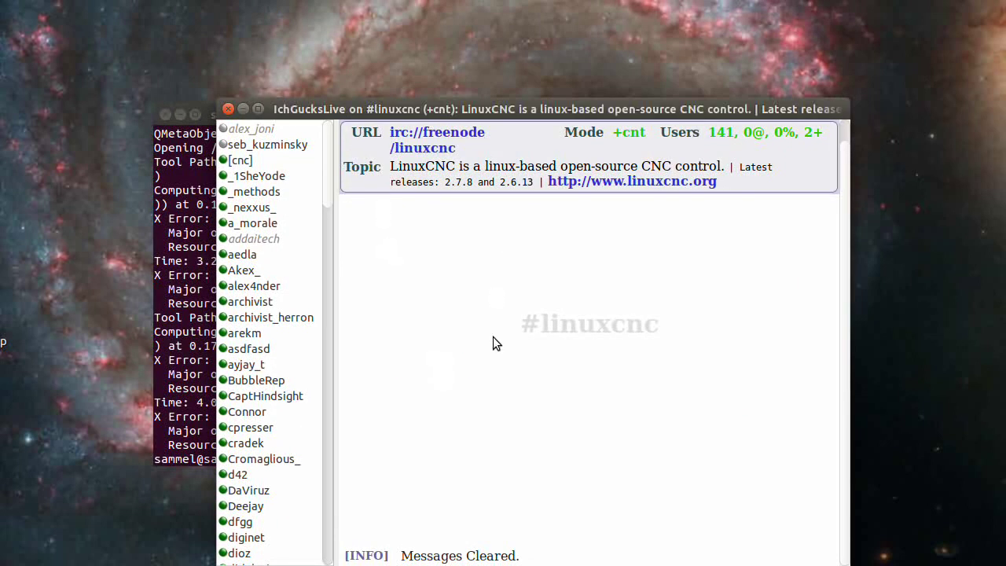